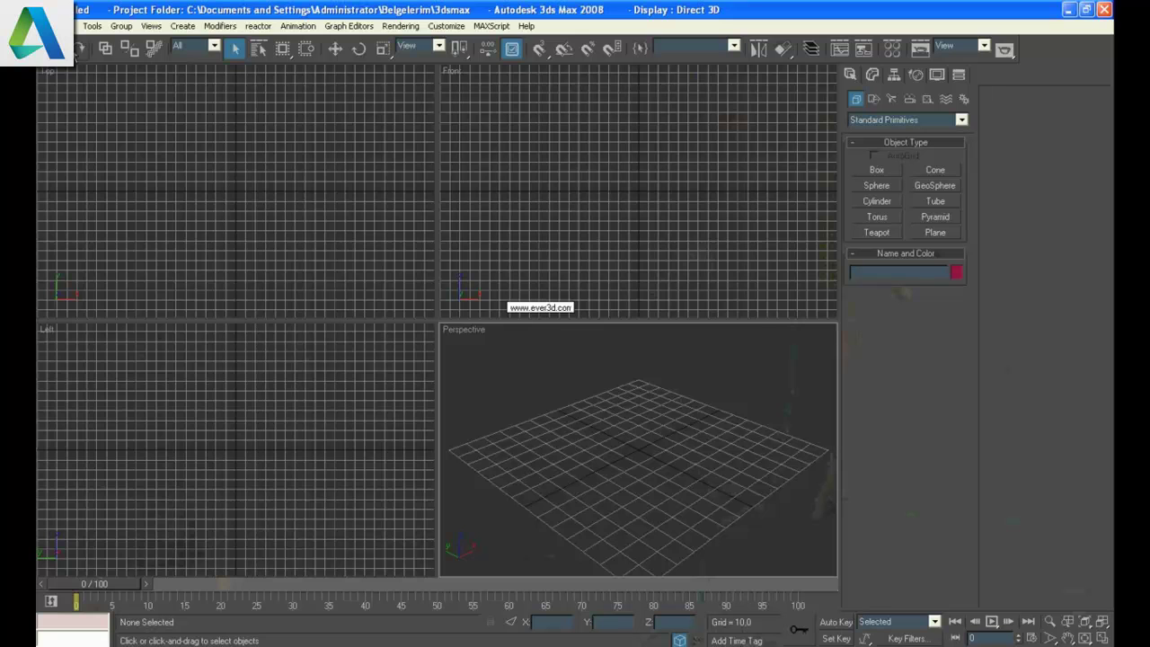
# - Use File > Save As to store the empty scene on Masaüstü (Desktop) as musluk modelleme.max
pyautogui.click(47, 25)
pyautogui.click(52, 101)
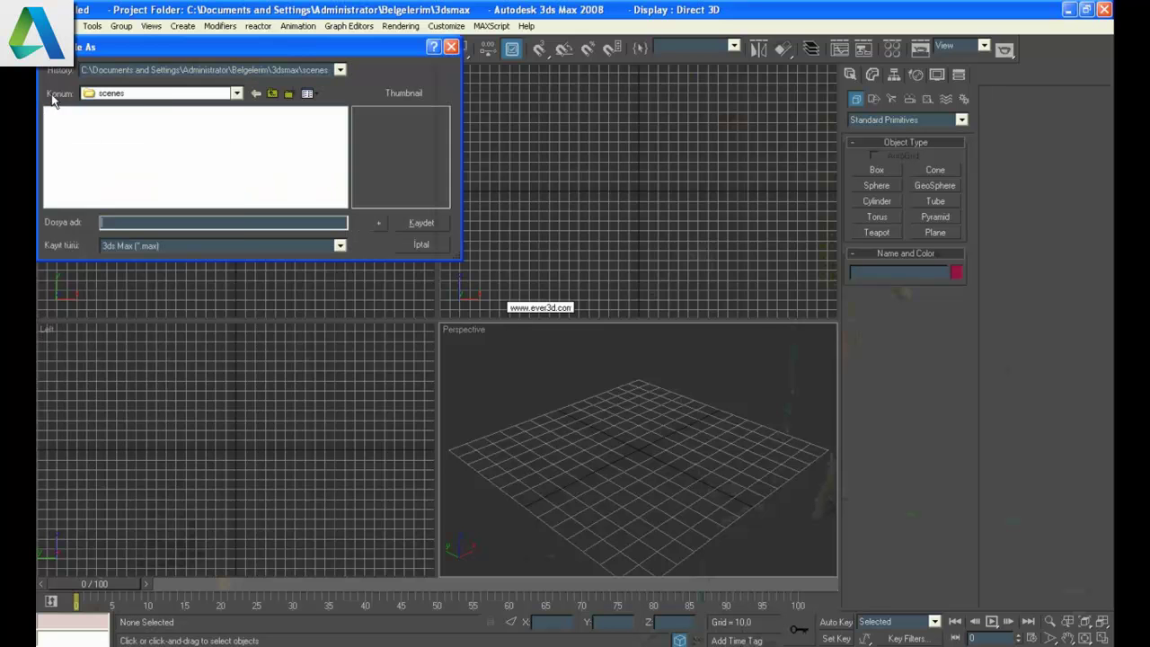
pyautogui.click(173, 99)
pyautogui.click(114, 107)
pyautogui.click(136, 220)
pyautogui.write('u')
pyautogui.write('luk mo')
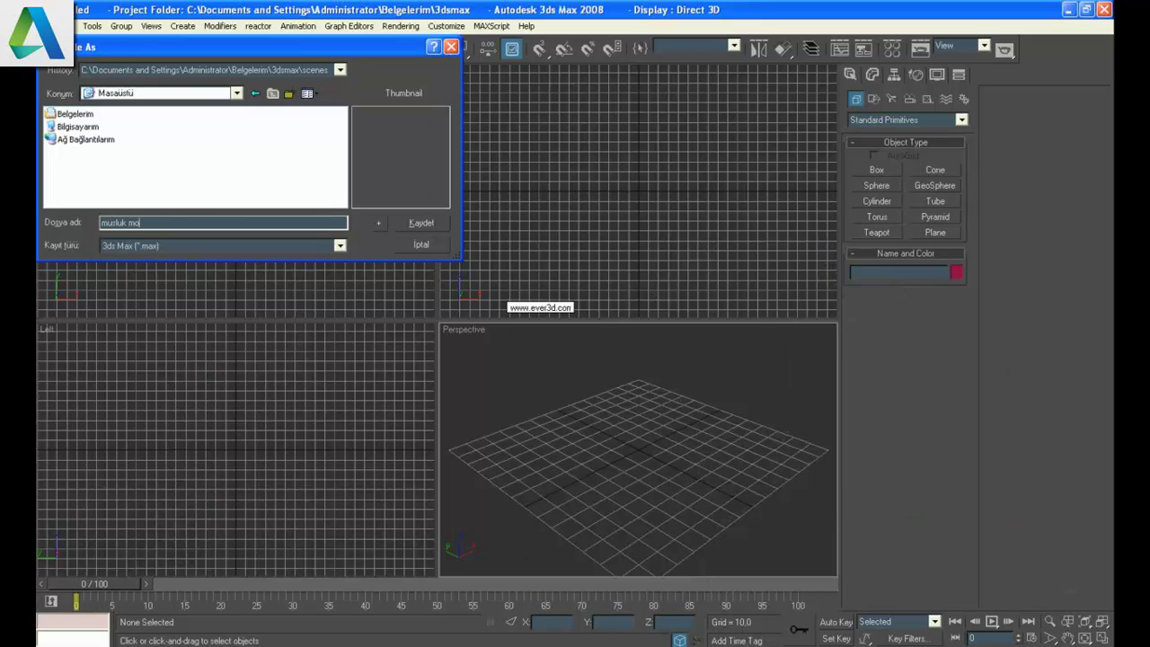
pyautogui.write('me')
pyautogui.press('Return')
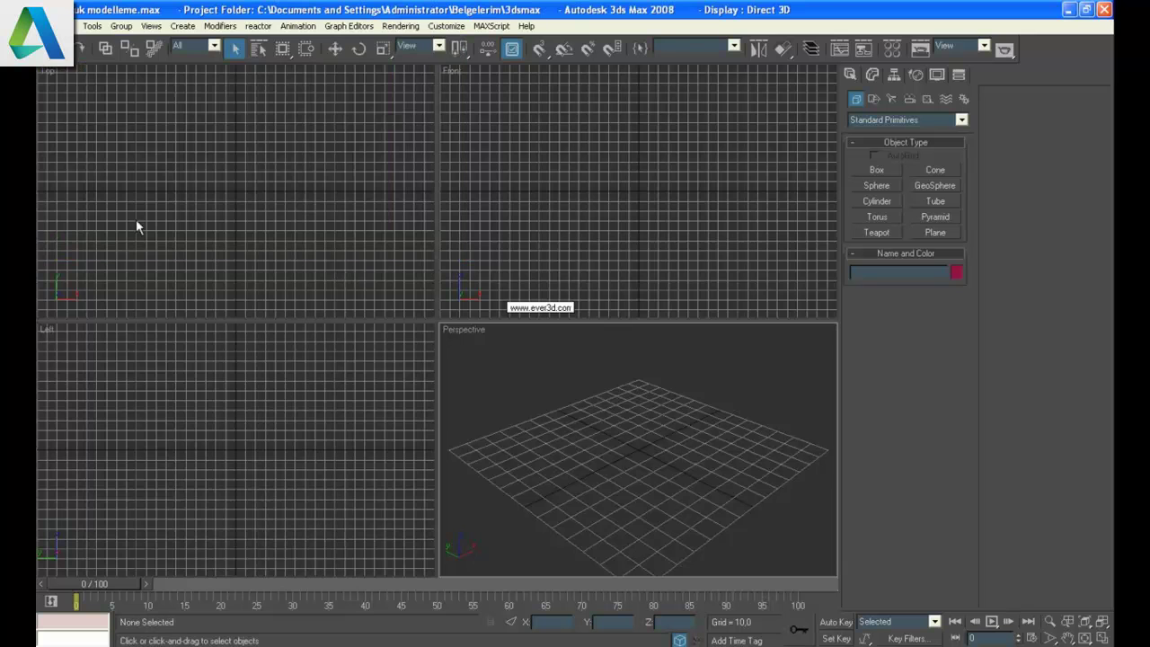
# - Draw a box in the Top view, about 30.9 by 34.0 with height 108.7
pyautogui.click(230, 147)
pyautogui.click(877, 170)
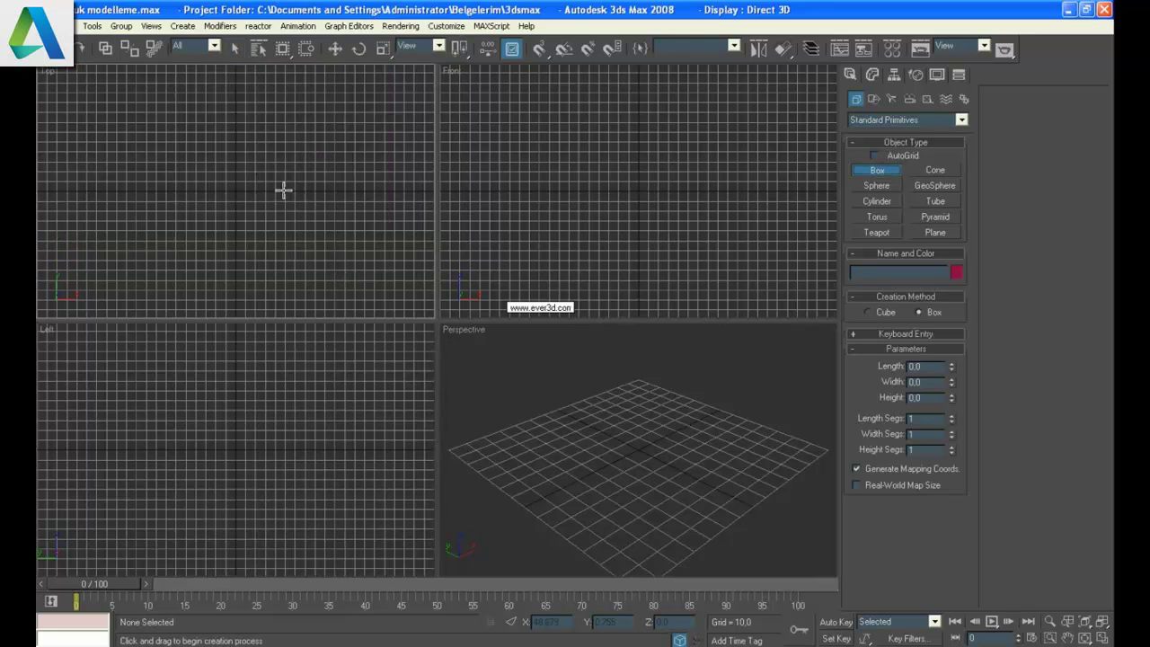
pyautogui.moveTo(217, 170)
pyautogui.mouseDown()
pyautogui.moveTo(230, 201)
pyautogui.moveTo(249, 198)
pyautogui.mouseUp()
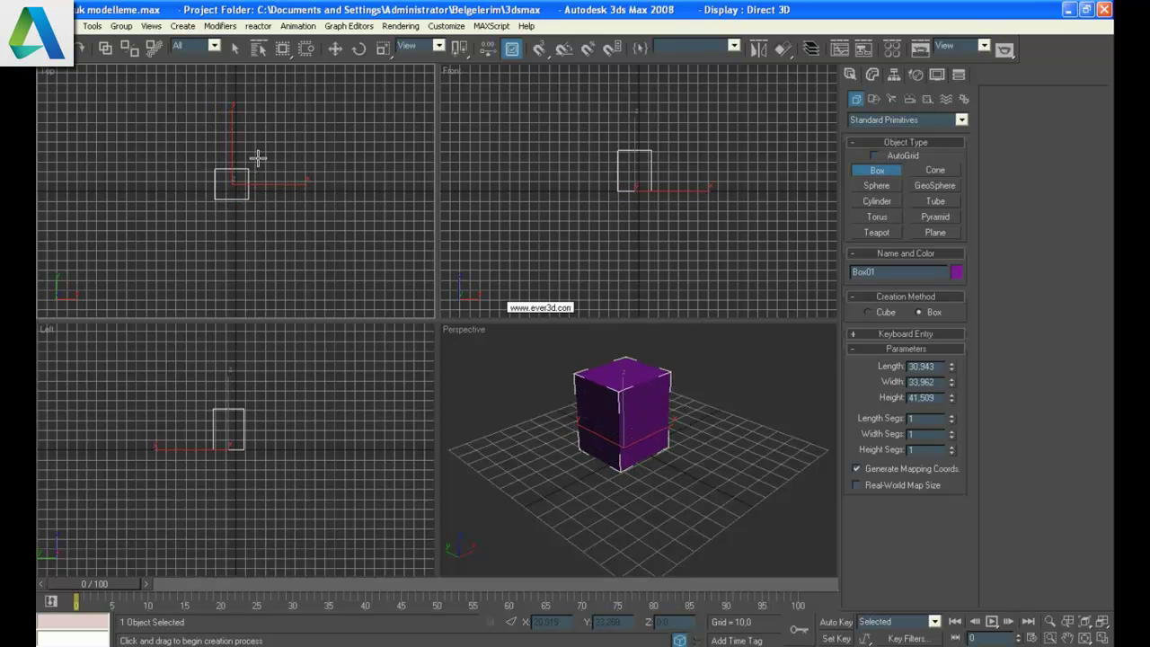
pyautogui.click(256, 80)
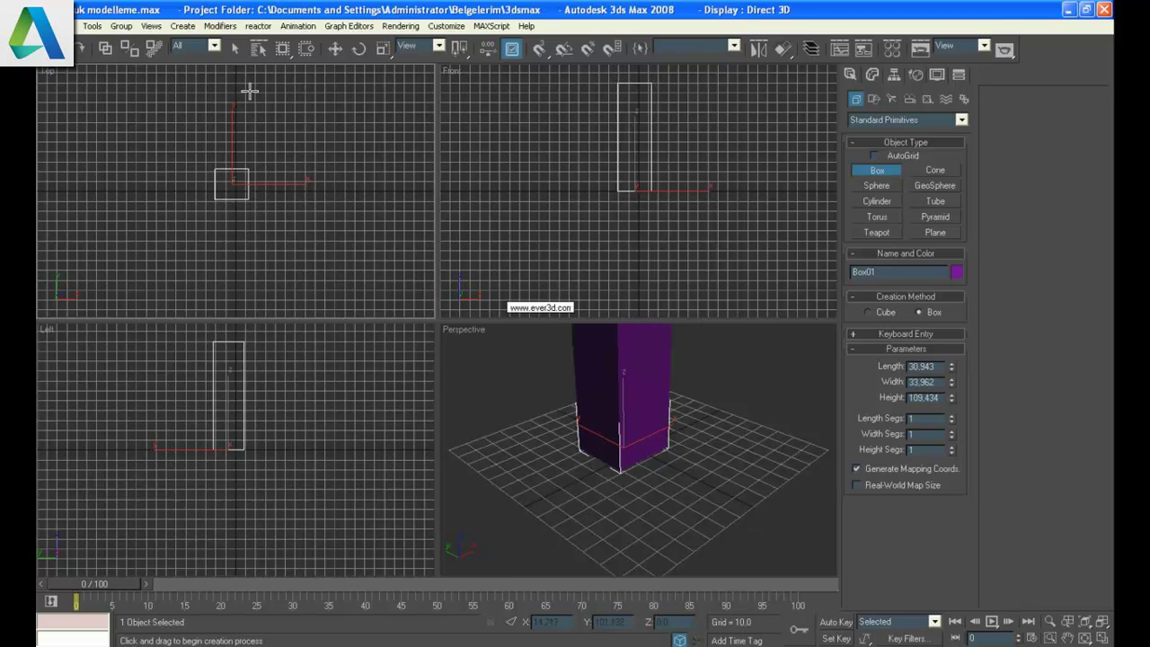
# - Maximize the Perspective viewport and zoom and orbit to frame Box01
pyautogui.click(658, 411)
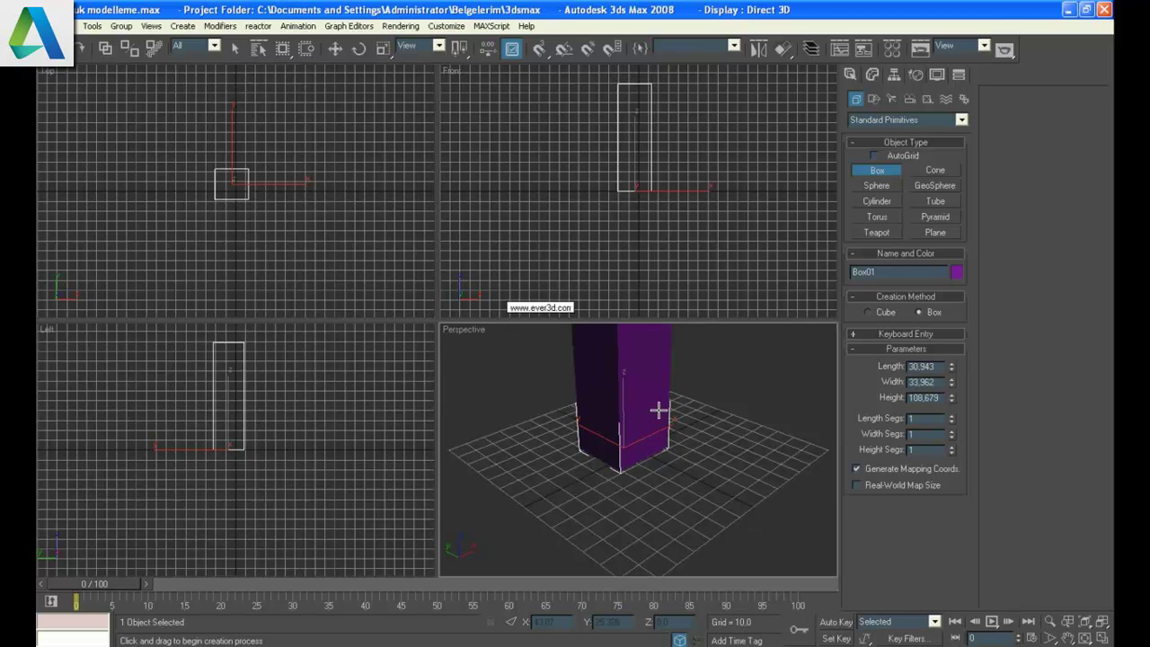
pyautogui.click(1101, 638)
pyautogui.scroll(-3, 390, 318)
pyautogui.scroll(-1, 431, 311)
pyautogui.scroll(-2, 418, 320)
pyautogui.keyDown('alt'); pyautogui.moveTo(417, 321); pyautogui.dragTo(457, 308, button='middle'); pyautogui.keyUp('alt')
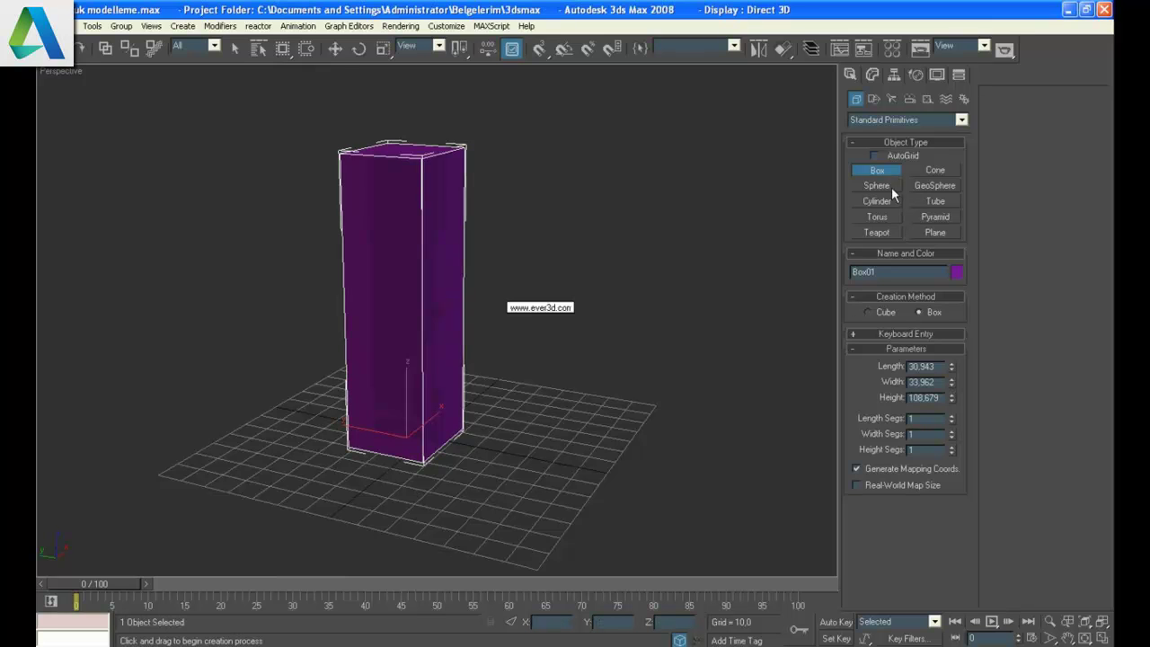
pyautogui.click(873, 75)
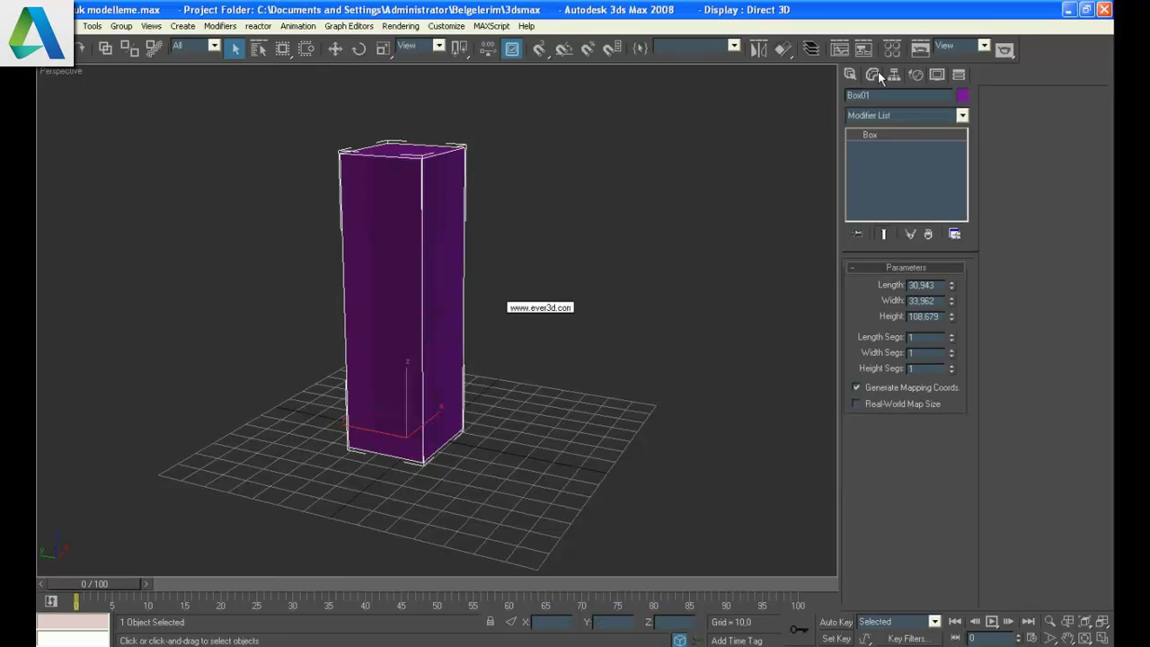
# - Convert Box01 to an Editable Poly from its right-click menu, then orbit to inspect it
pyautogui.press('w')
pyautogui.rightClick(415, 376)
pyautogui.moveTo(436, 514)
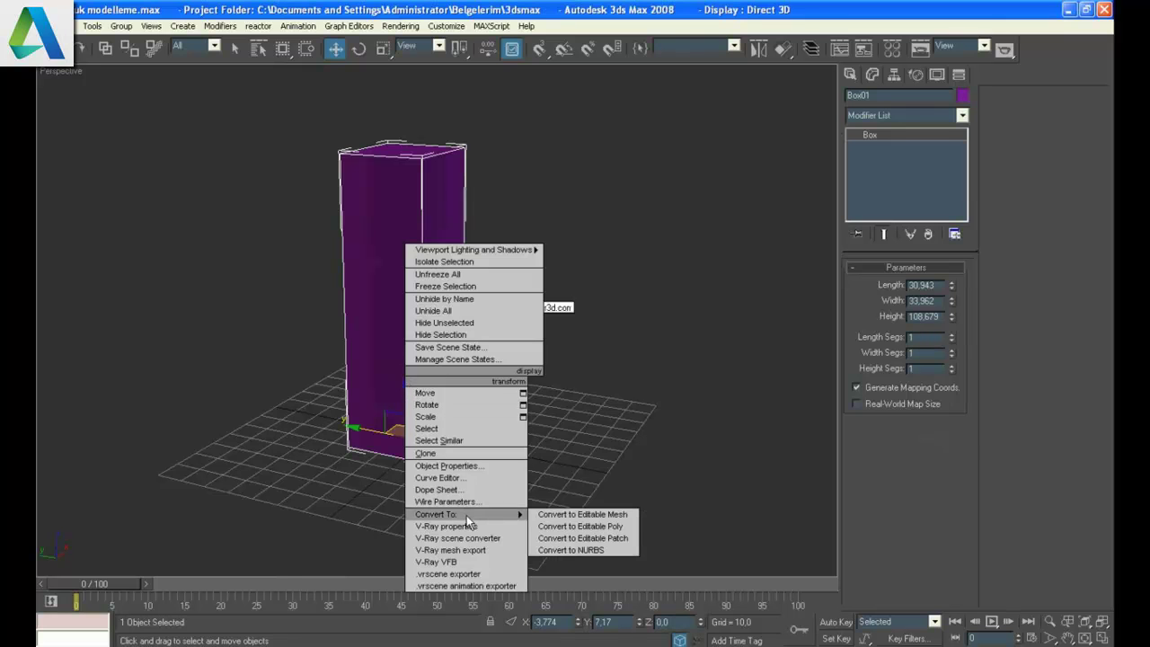
pyautogui.click(580, 526)
pyautogui.moveTo(561, 353)
pyautogui.keyDown('alt'); pyautogui.mouseDown(button='middle')
pyautogui.moveTo(498, 357)
pyautogui.moveTo(516, 422)
pyautogui.moveTo(543, 385)
pyautogui.moveTo(492, 393)
pyautogui.moveTo(577, 389)
pyautogui.mouseUp(button='middle'); pyautogui.keyUp('alt')
pyautogui.scroll(1, 720, 345)
pyautogui.scroll(-1, 702, 353)
pyautogui.moveTo(702, 353)
pyautogui.keyDown('alt'); pyautogui.mouseDown(button='middle')
pyautogui.moveTo(576, 314)
pyautogui.moveTo(834, 335)
pyautogui.mouseUp(button='middle'); pyautogui.keyUp('alt')
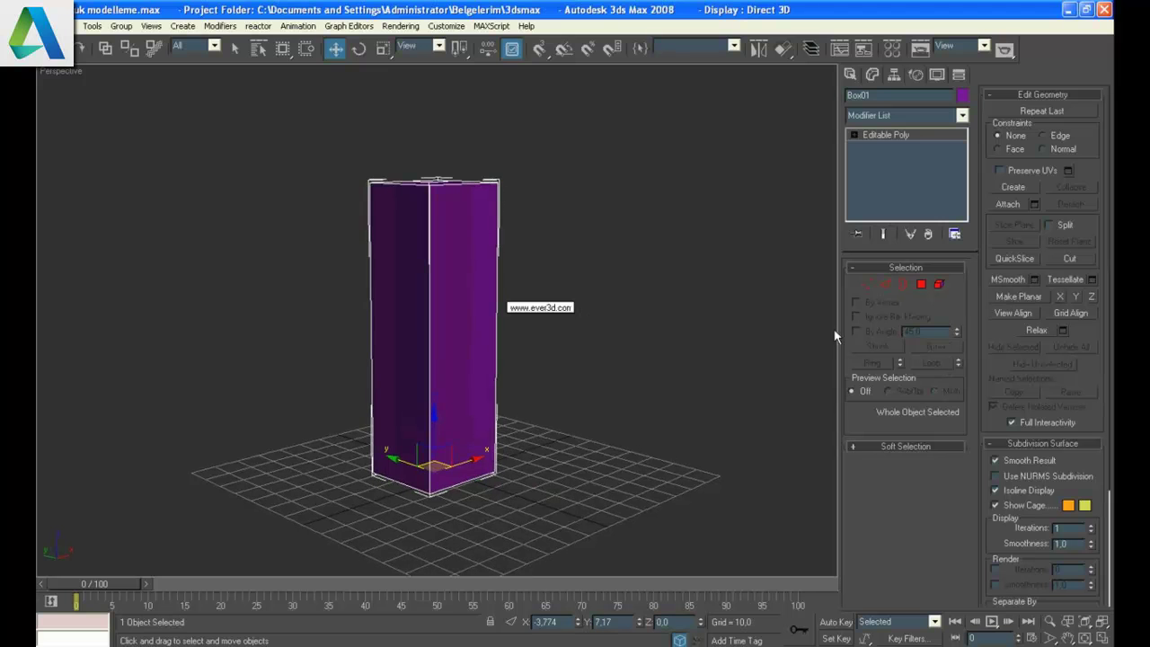
# - Connect the box's four vertical edges with 5 segments to add horizontal loops
pyautogui.click(887, 284)
pyautogui.moveTo(579, 347); pyautogui.dragTo(315, 355)
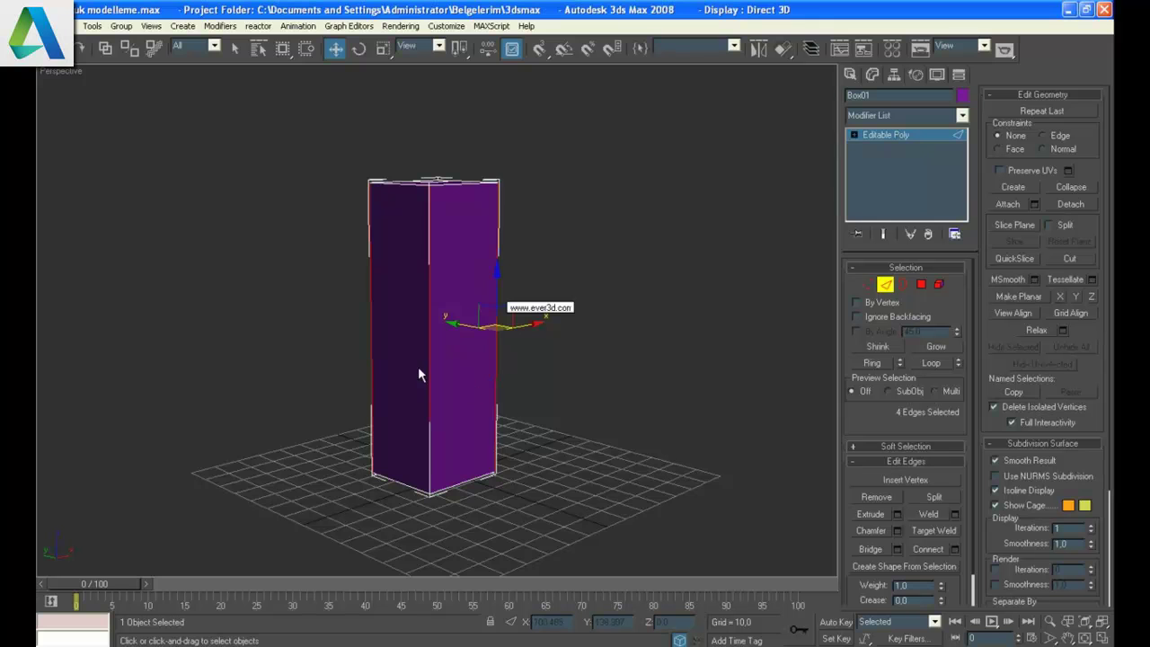
pyautogui.scroll(3, 408, 379)
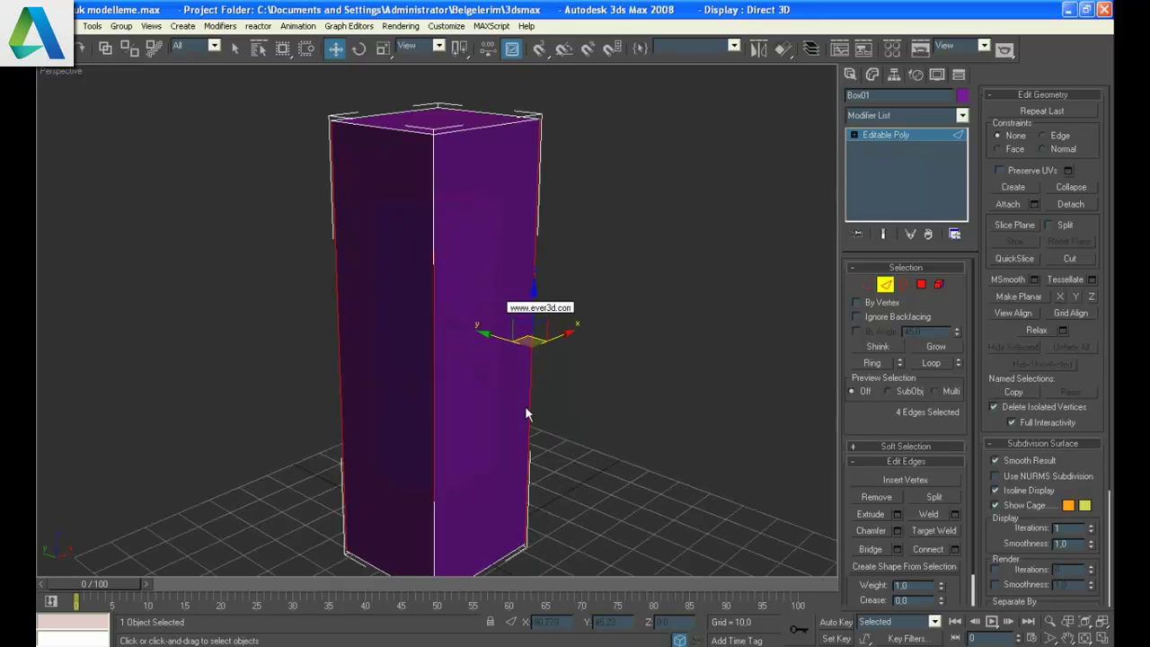
pyautogui.moveTo(525, 413); pyautogui.dragTo(528, 386, button='middle')
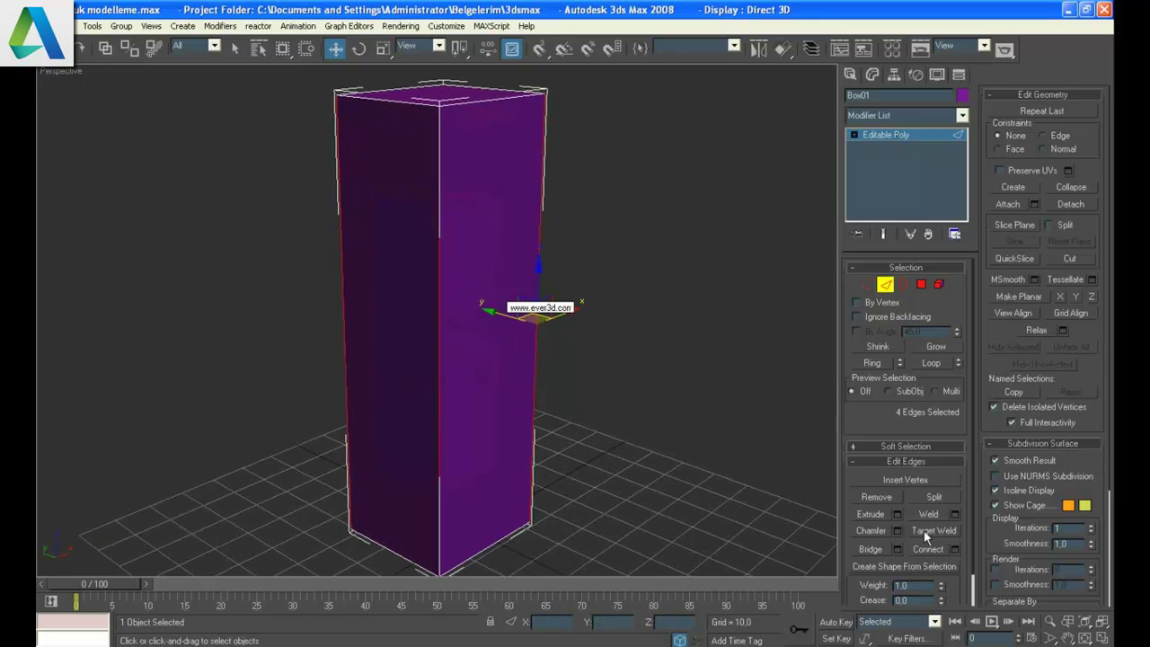
pyautogui.click(955, 550)
pyautogui.moveTo(578, 264); pyautogui.dragTo(704, 226)
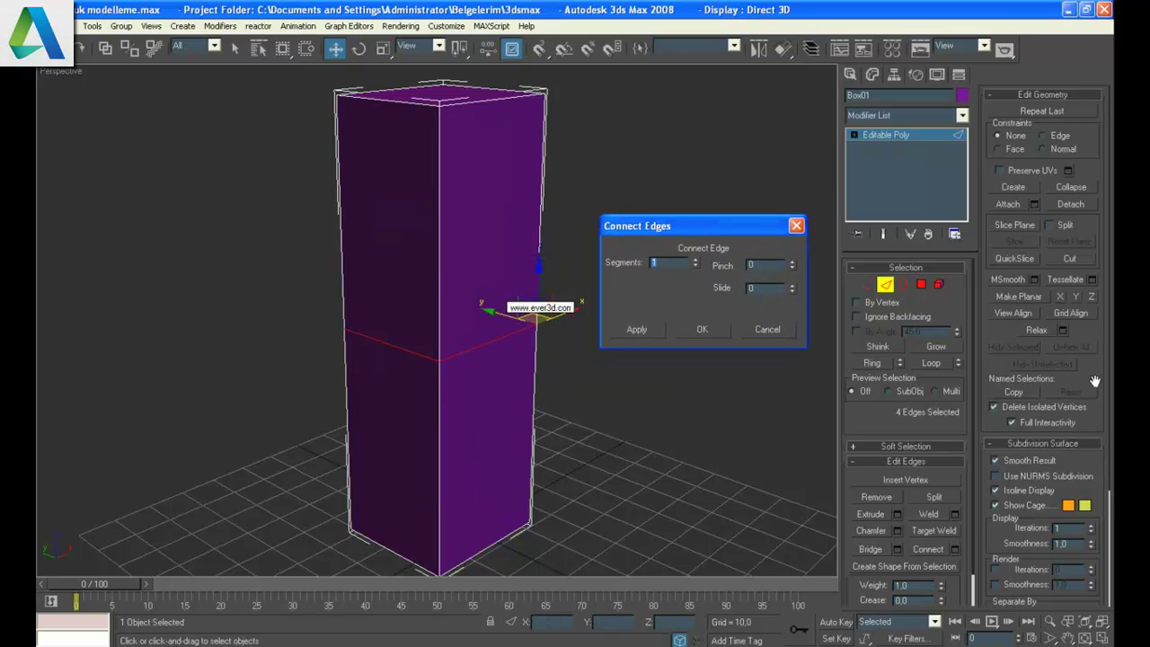
pyautogui.click(696, 260)
pyautogui.click(697, 260)
pyautogui.click(696, 259)
pyautogui.click(696, 260)
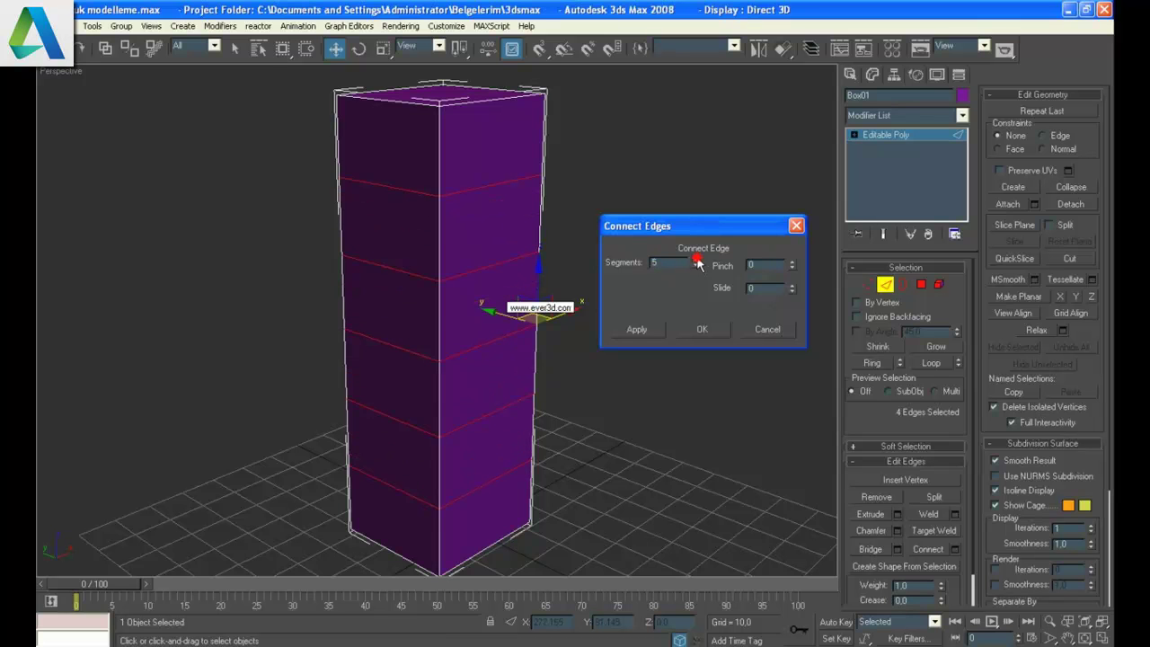
pyautogui.click(702, 331)
# - Select a top edge on the front face and Ring it to get the whole edge ring
pyautogui.keyDown('alt'); pyautogui.moveTo(633, 238); pyautogui.dragTo(604, 291, button='middle'); pyautogui.keyUp('alt')
pyautogui.moveTo(477, 313)
pyautogui.keyDown('alt'); pyautogui.mouseDown(button='middle')
pyautogui.moveTo(699, 273)
pyautogui.moveTo(551, 267)
pyautogui.moveTo(501, 290)
pyautogui.moveTo(482, 315)
pyautogui.mouseUp(button='middle'); pyautogui.keyUp('alt')
pyautogui.click(459, 196)
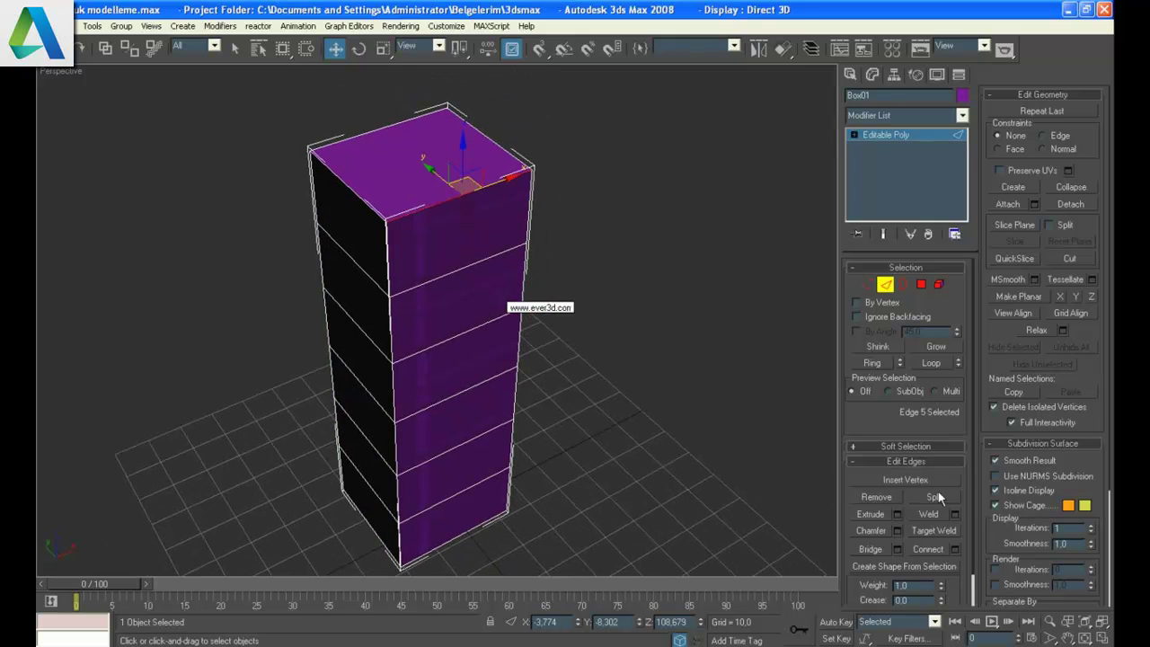
pyautogui.click(873, 364)
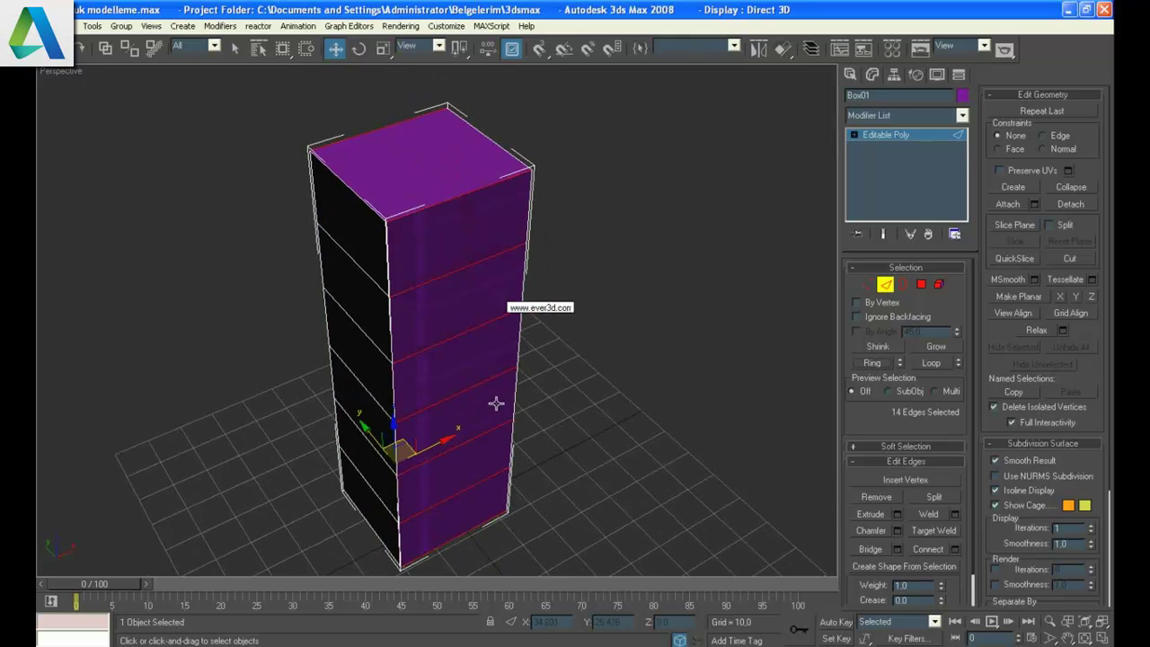
pyautogui.keyDown('alt'); pyautogui.moveTo(493, 403); pyautogui.dragTo(521, 382, button='middle'); pyautogui.keyUp('alt')
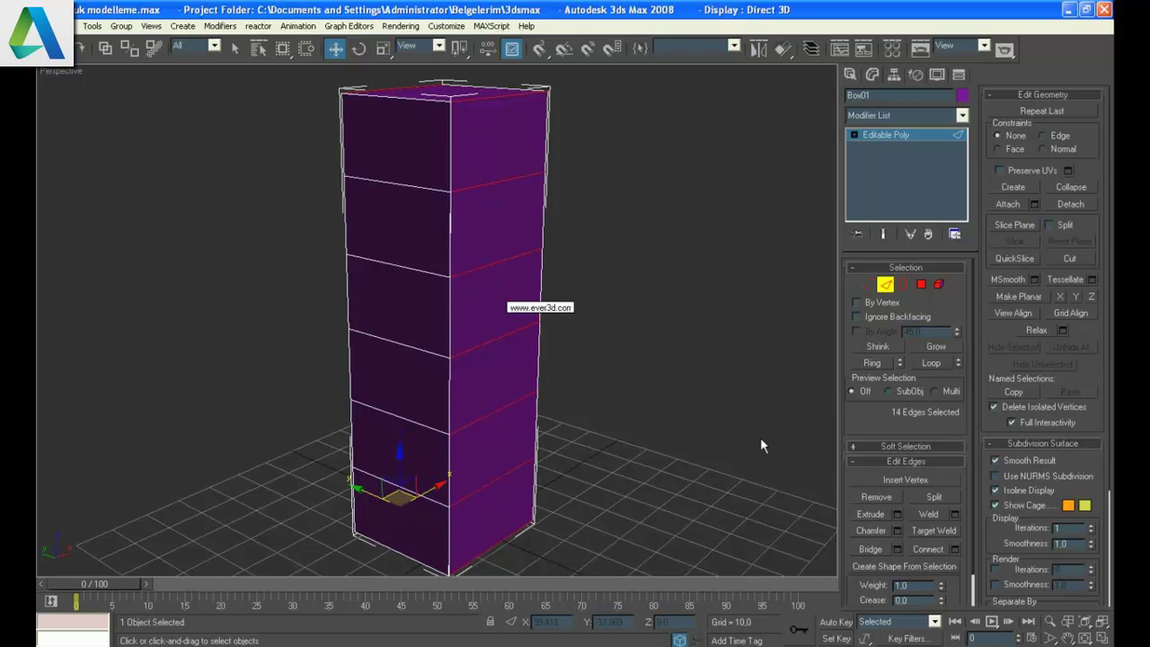
# - Connect the front edge ring with 2 segments and pinch 22 to add vertical loops
pyautogui.click(956, 550)
pyautogui.rightClick(695, 262)
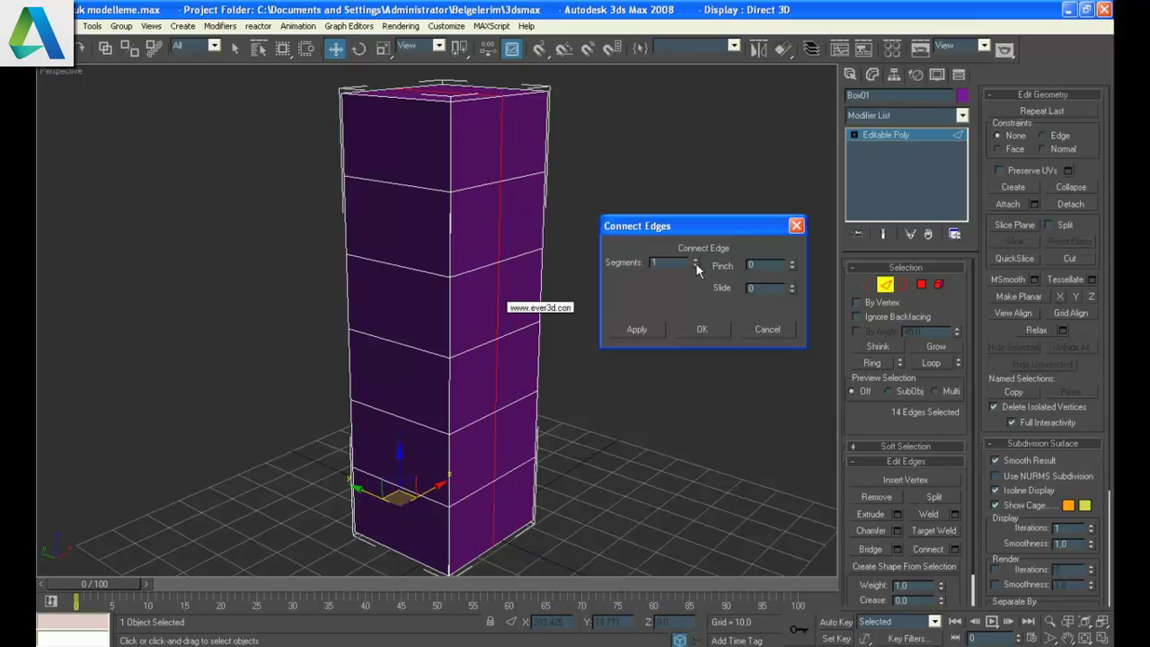
pyautogui.click(697, 259)
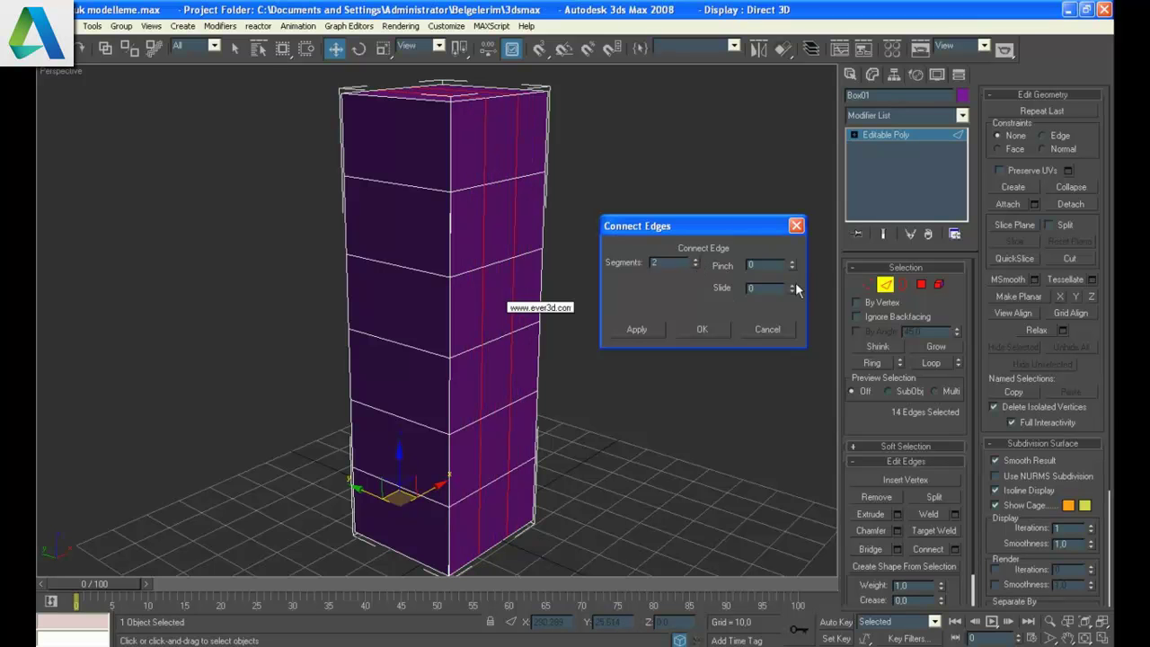
pyautogui.moveTo(789, 260); pyautogui.dragTo(795, 244)
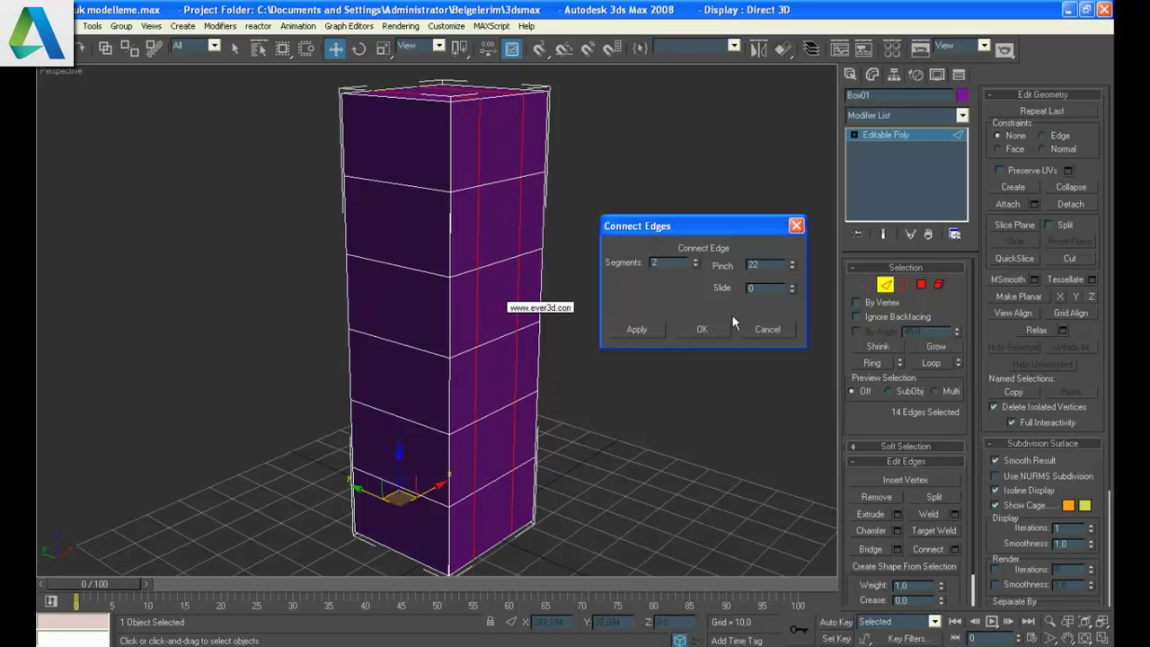
pyautogui.click(701, 329)
pyautogui.click(665, 368)
pyautogui.keyDown('alt'); pyautogui.moveTo(566, 379); pyautogui.dragTo(534, 401, button='middle'); pyautogui.keyUp('alt')
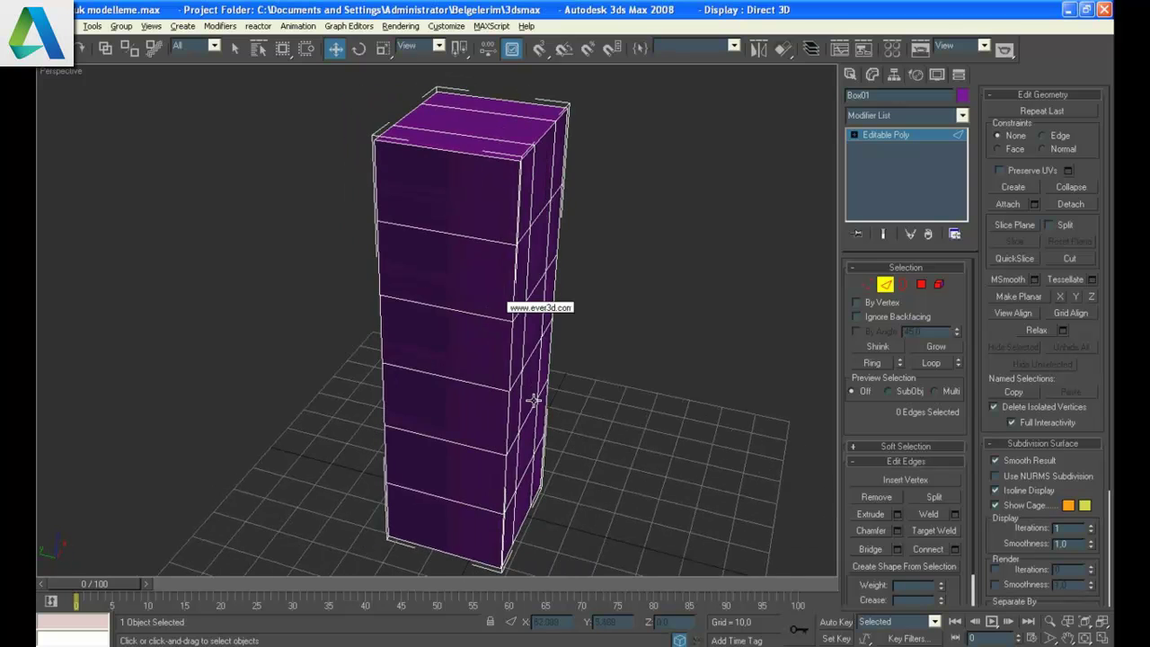
# - Ring an edge on another face and connect it with the same 2-segment, pinch 22 settings
pyautogui.click(446, 156)
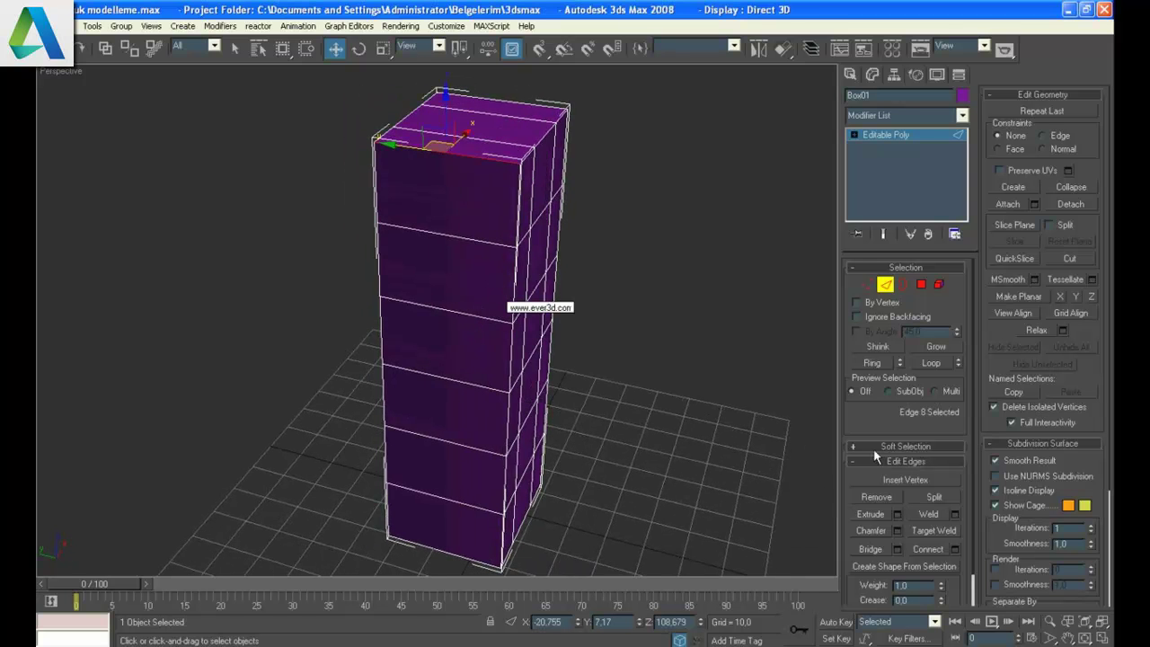
pyautogui.click(871, 362)
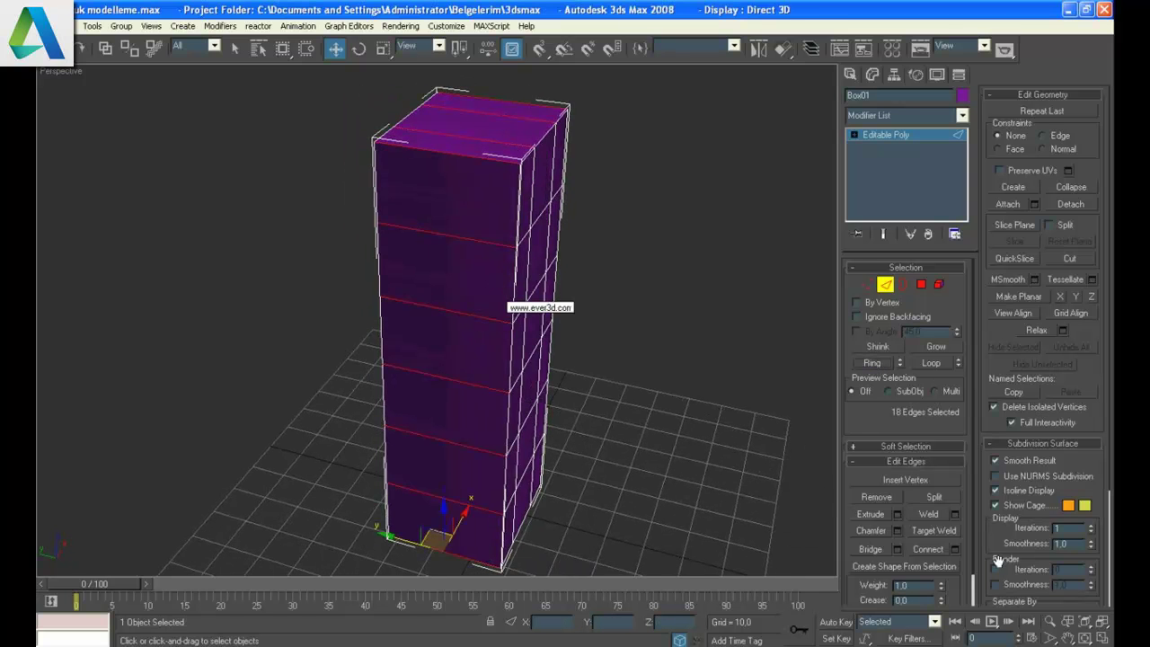
pyautogui.click(955, 549)
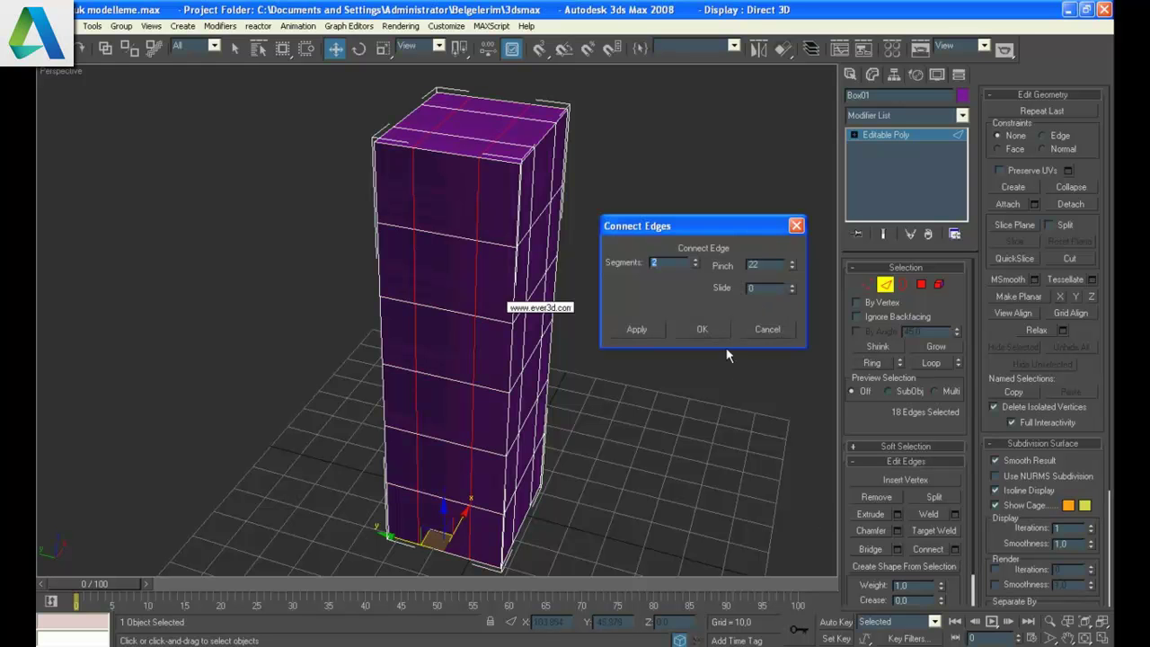
pyautogui.click(702, 328)
pyautogui.click(674, 329)
pyautogui.moveTo(515, 380)
pyautogui.keyDown('alt'); pyautogui.mouseDown(button='middle')
pyautogui.moveTo(635, 369)
pyautogui.moveTo(701, 382)
pyautogui.moveTo(580, 368)
pyautogui.moveTo(574, 326)
pyautogui.moveTo(589, 353)
pyautogui.moveTo(564, 361)
pyautogui.mouseUp(button='middle'); pyautogui.keyUp('alt')
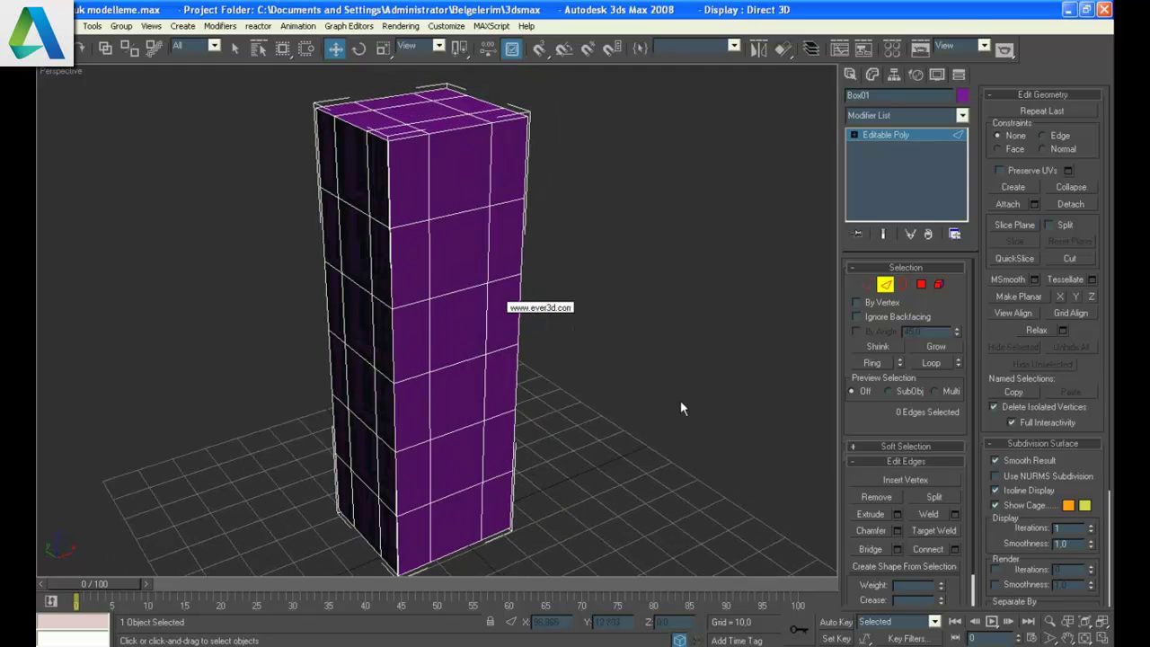
# - Switch to Polygon level and select a face near the top of the column's side
pyautogui.click(449, 235)
pyautogui.click(755, 319)
pyautogui.click(920, 284)
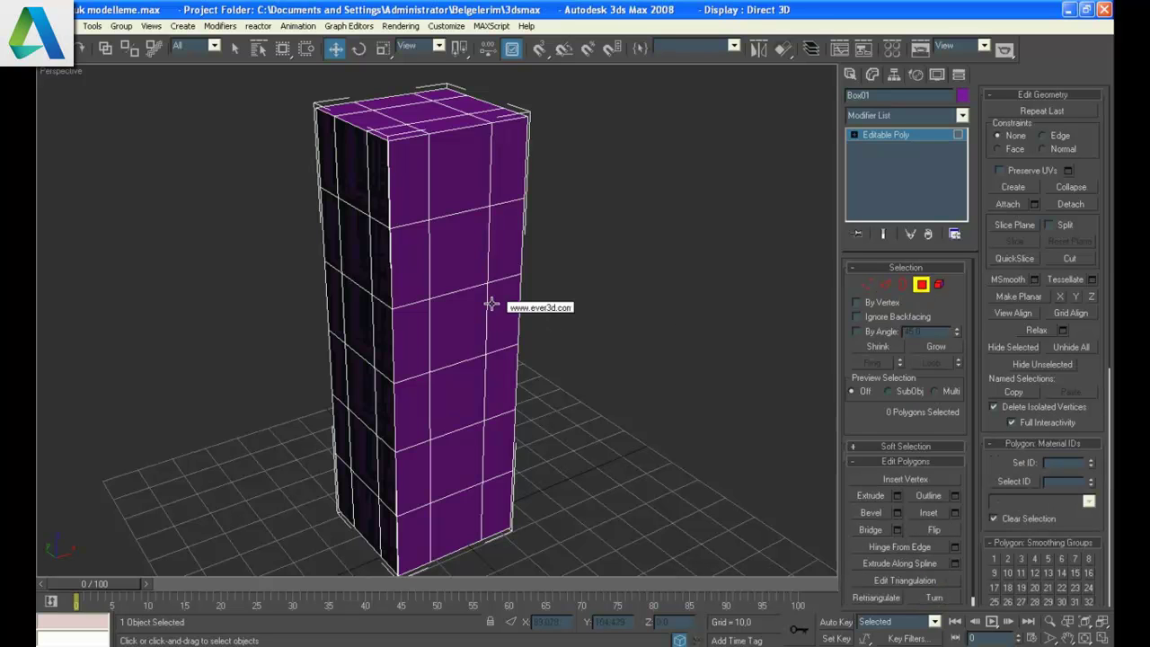
pyautogui.click(457, 248)
pyautogui.moveTo(435, 339)
pyautogui.keyDown('alt'); pyautogui.mouseDown(button='middle')
pyautogui.moveTo(492, 335)
pyautogui.moveTo(469, 341)
pyautogui.mouseUp(button='middle'); pyautogui.keyUp('alt')
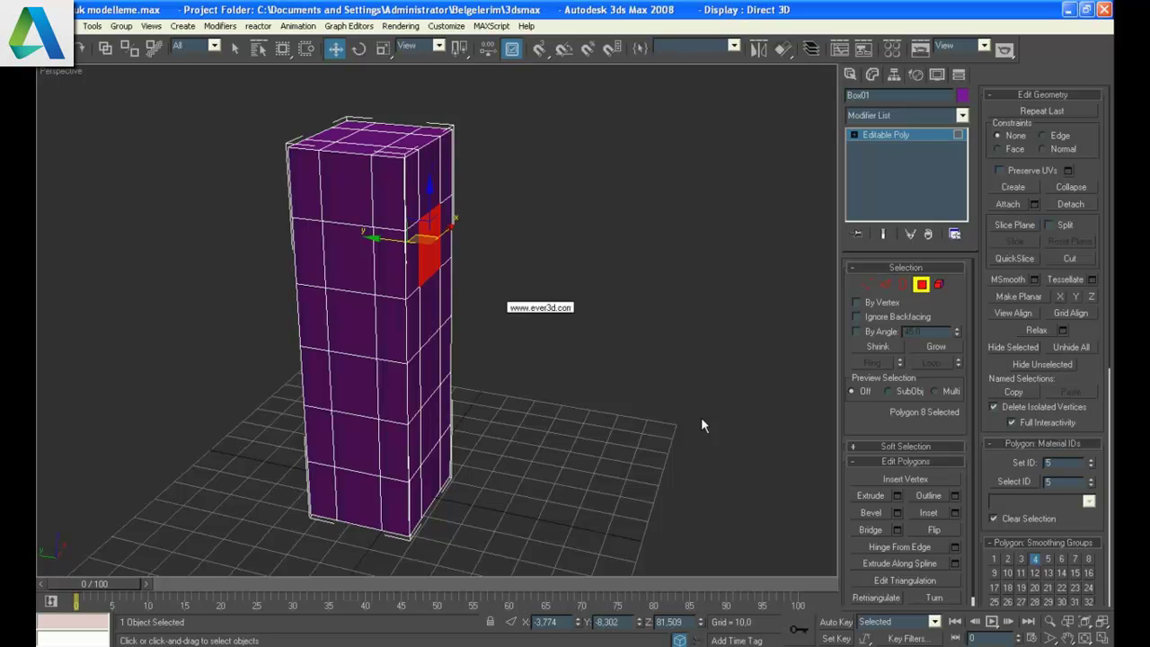
# - Extrude the selected face 69.69 units outward to form the spout arm
pyautogui.click(898, 495)
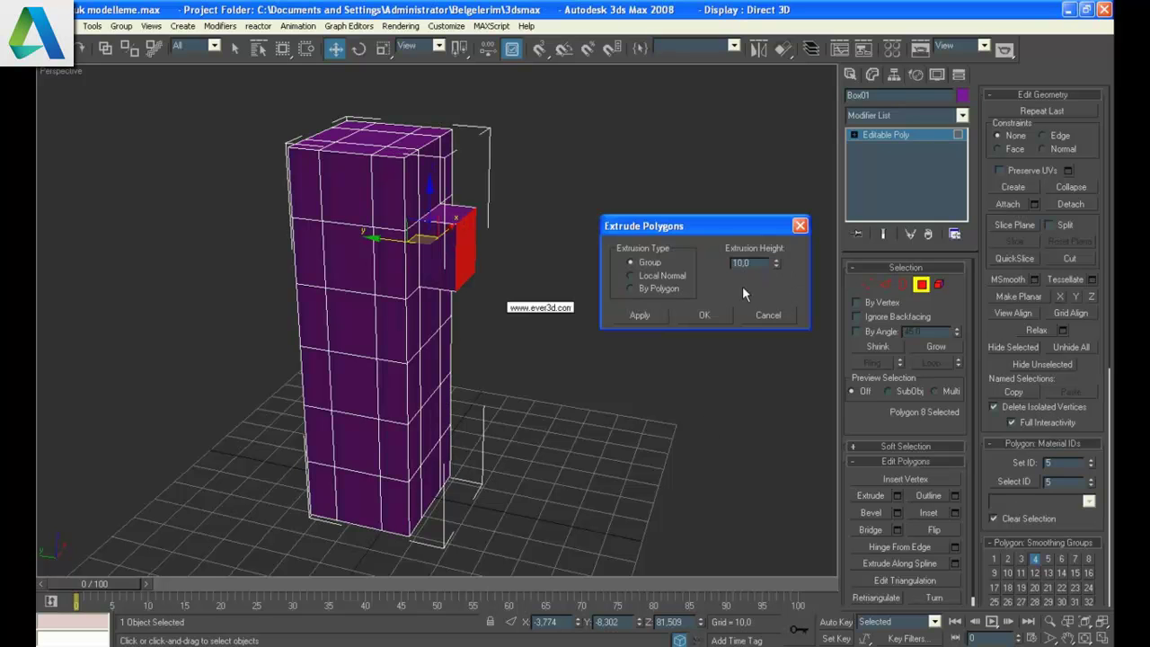
pyautogui.moveTo(780, 264); pyautogui.dragTo(793, 84)
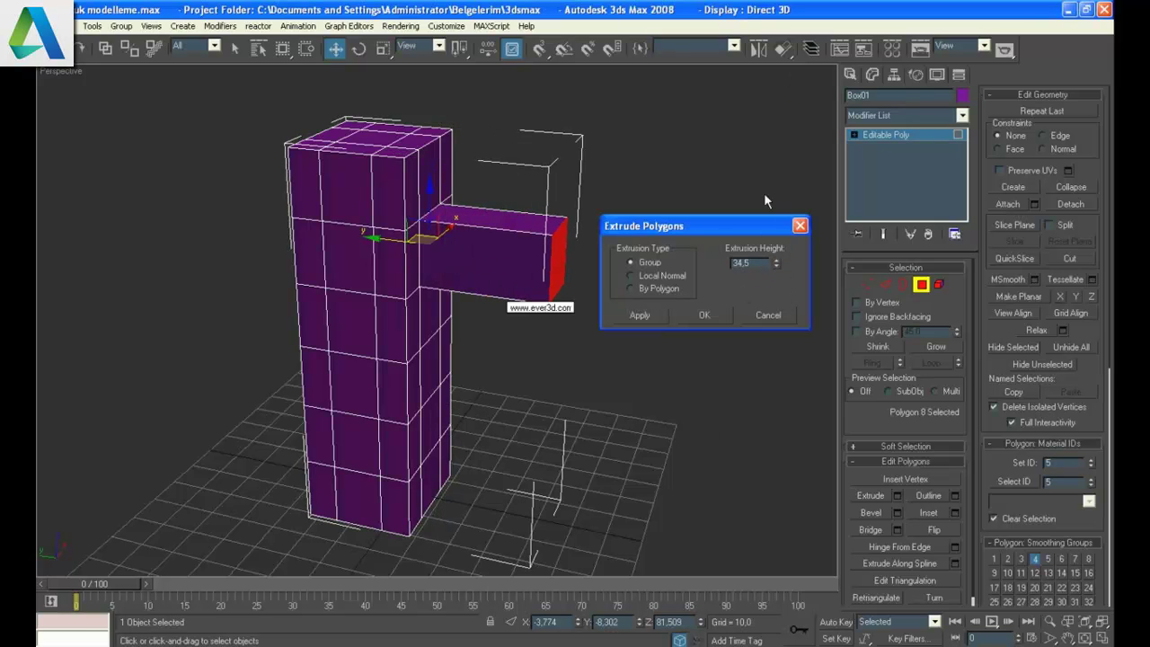
pyautogui.moveTo(777, 267); pyautogui.dragTo(801, 191)
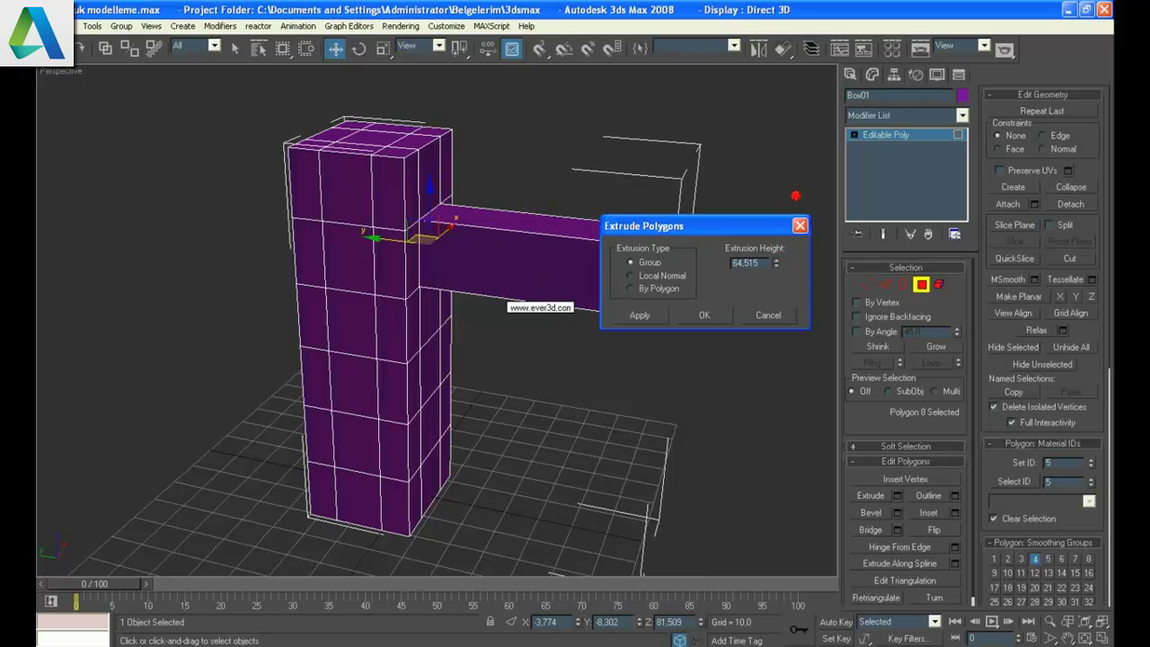
pyautogui.keyDown('alt'); pyautogui.moveTo(426, 346); pyautogui.dragTo(259, 311, button='middle'); pyautogui.keyUp('alt')
pyautogui.keyDown('alt'); pyautogui.moveTo(419, 264); pyautogui.dragTo(413, 280, button='middle'); pyautogui.keyUp('alt')
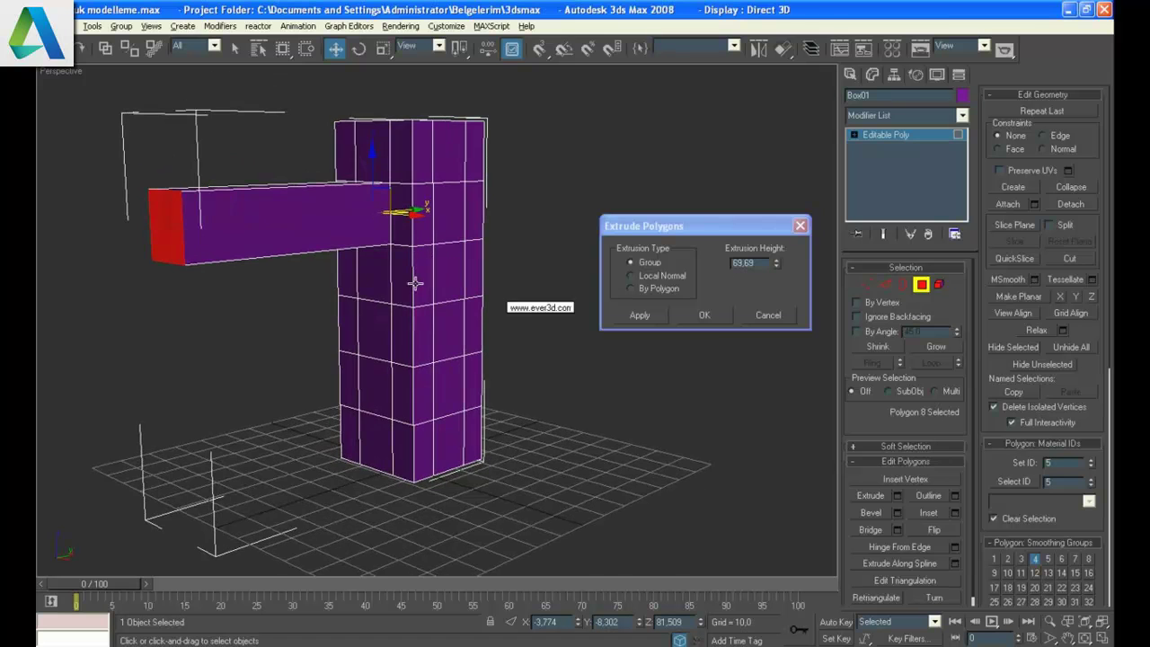
pyautogui.click(704, 315)
pyautogui.click(648, 344)
pyautogui.keyDown('alt'); pyautogui.moveTo(648, 344); pyautogui.dragTo(646, 376, button='middle'); pyautogui.keyUp('alt')
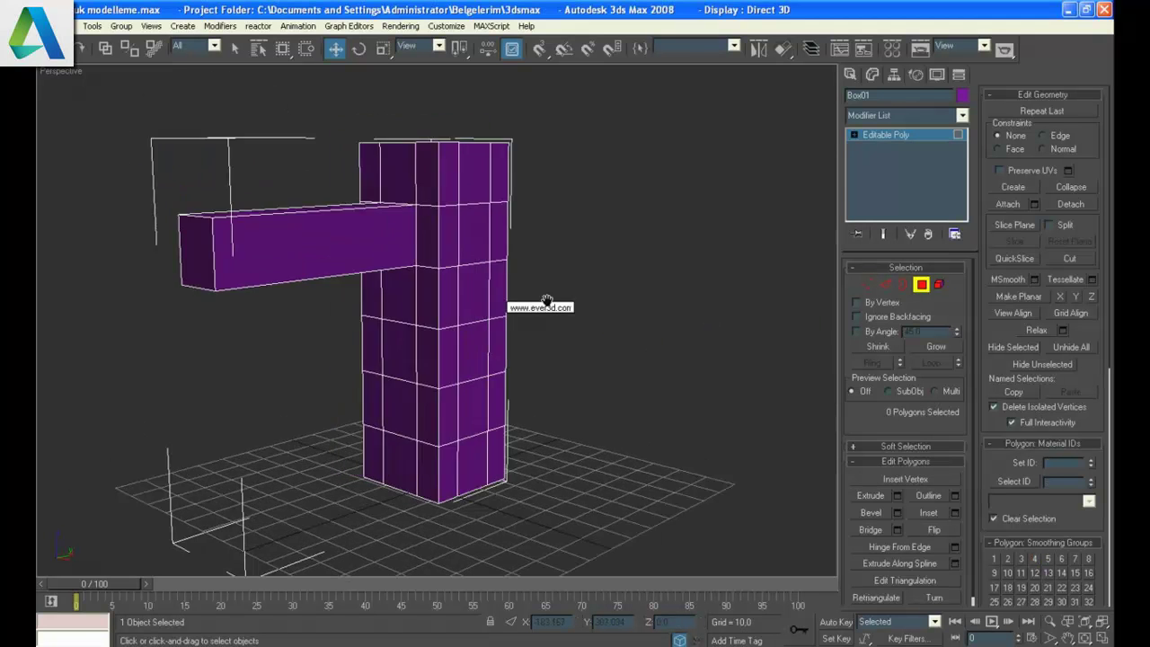
# - Connect the arm's four lengthwise edges with 4 segments to add loops across the arm
pyautogui.click(886, 284)
pyautogui.moveTo(391, 406); pyautogui.dragTo(376, 251)
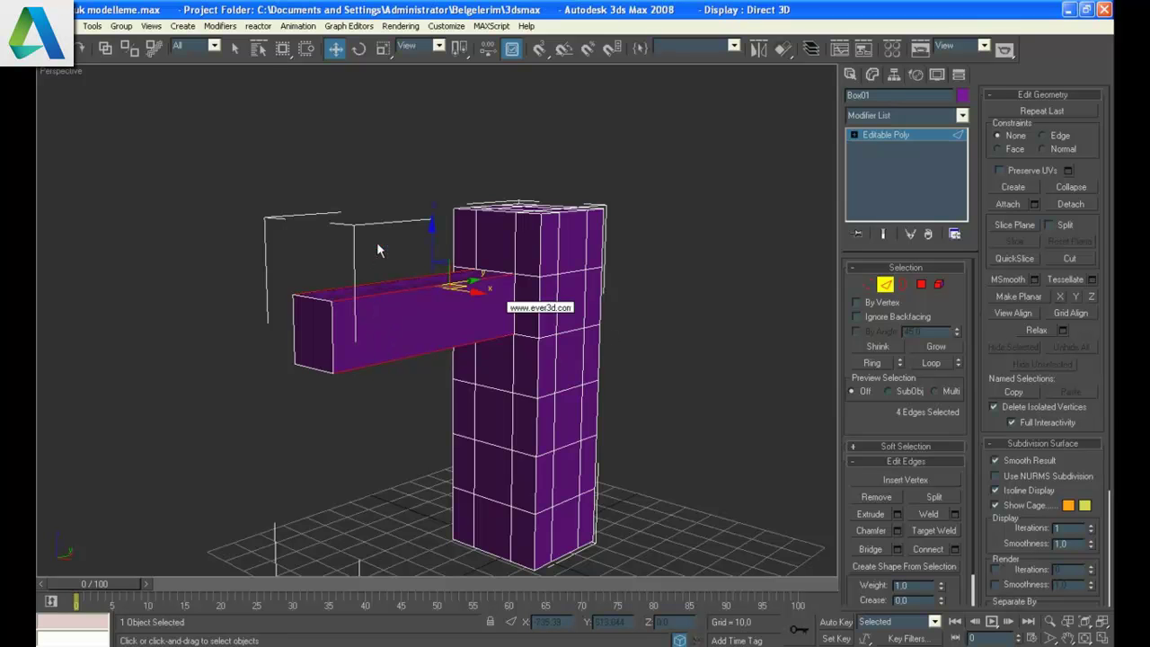
pyautogui.click(954, 549)
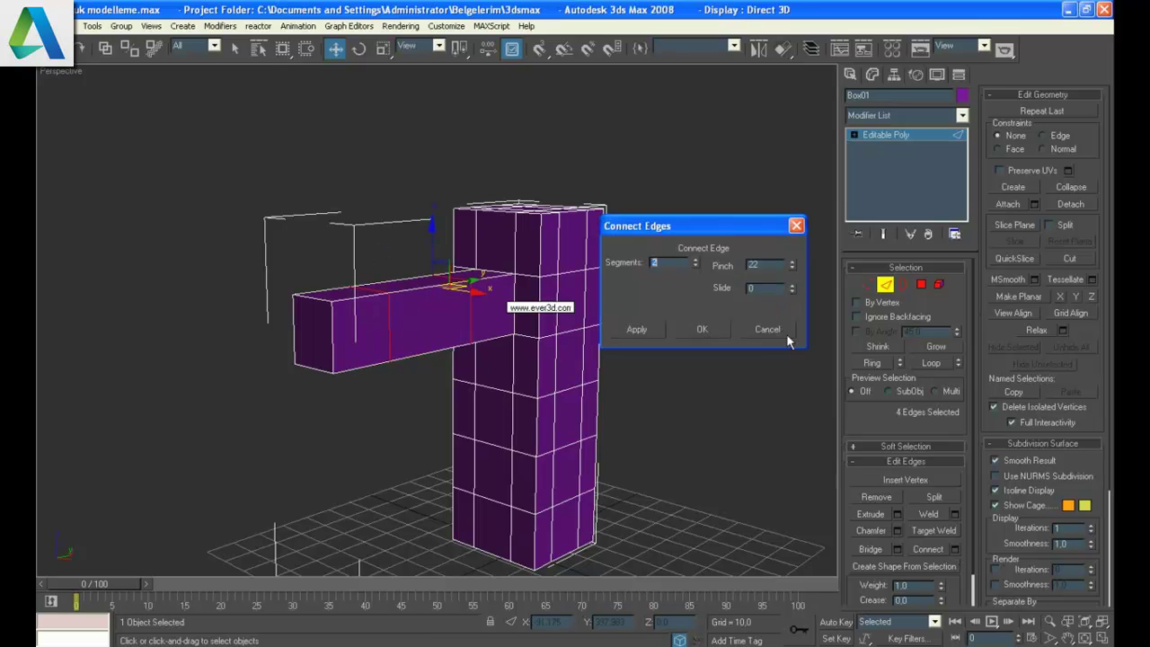
pyautogui.click(695, 260)
pyautogui.click(696, 259)
pyautogui.click(702, 329)
pyautogui.moveTo(348, 438)
pyautogui.keyDown('alt'); pyautogui.mouseDown(button='middle')
pyautogui.moveTo(423, 386)
pyautogui.moveTo(456, 429)
pyautogui.moveTo(550, 377)
pyautogui.mouseUp(button='middle'); pyautogui.keyUp('alt')
# - Ring an edge at the arm's end and connect it with 2 lengthwise loops
pyautogui.click(576, 340)
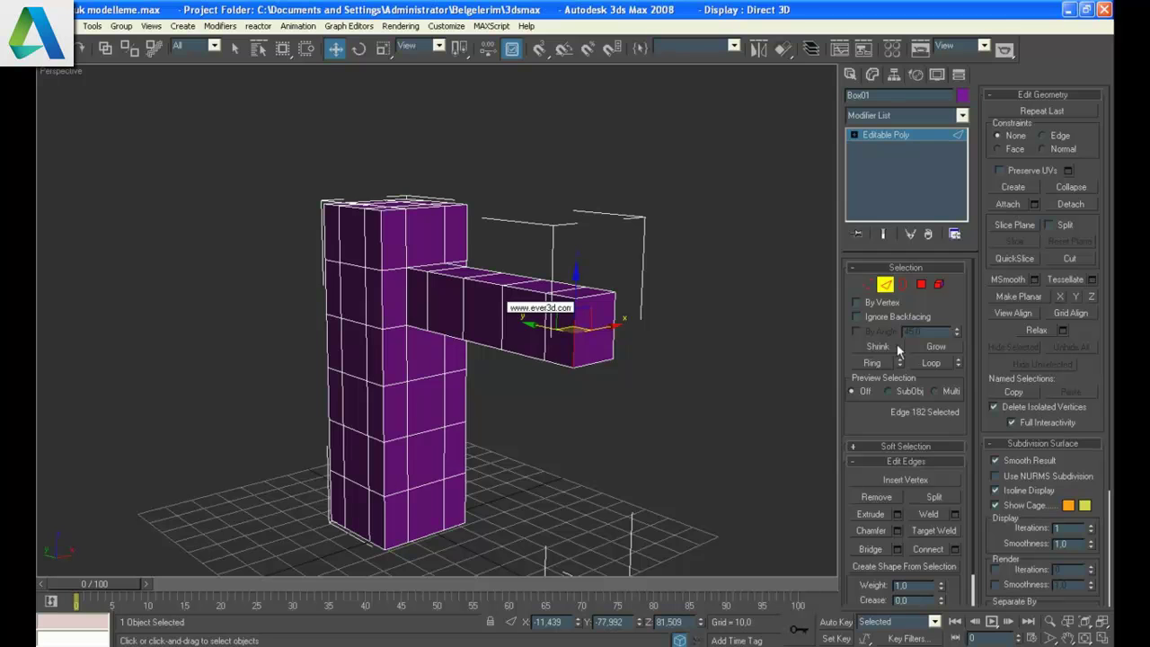
pyautogui.click(872, 362)
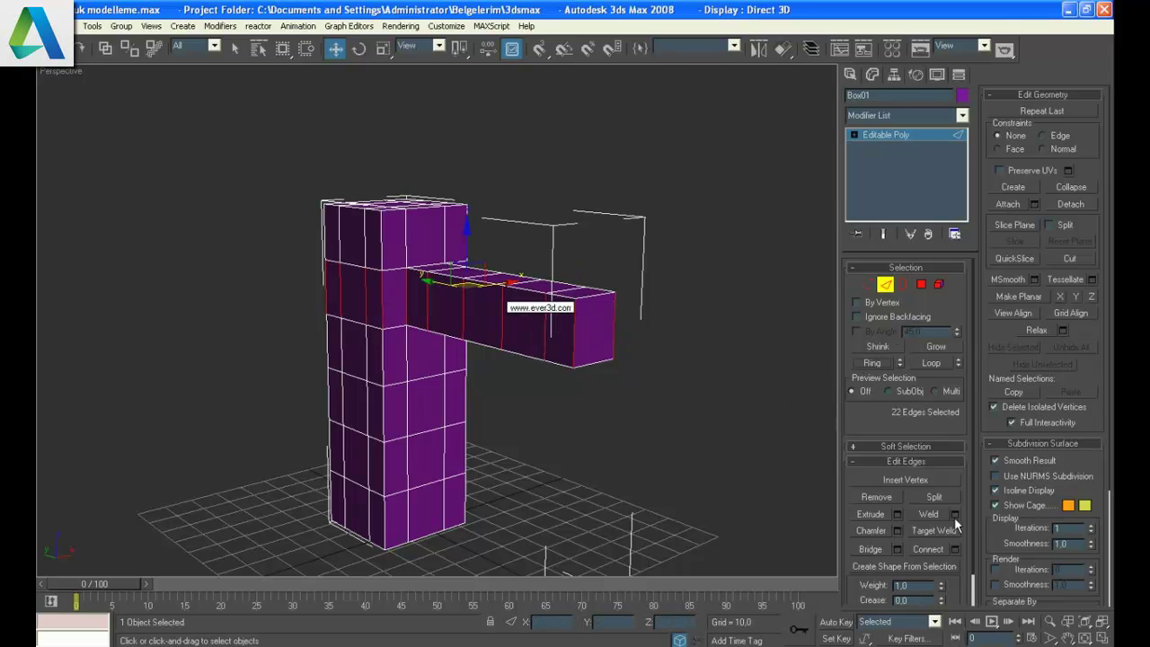
pyautogui.click(953, 552)
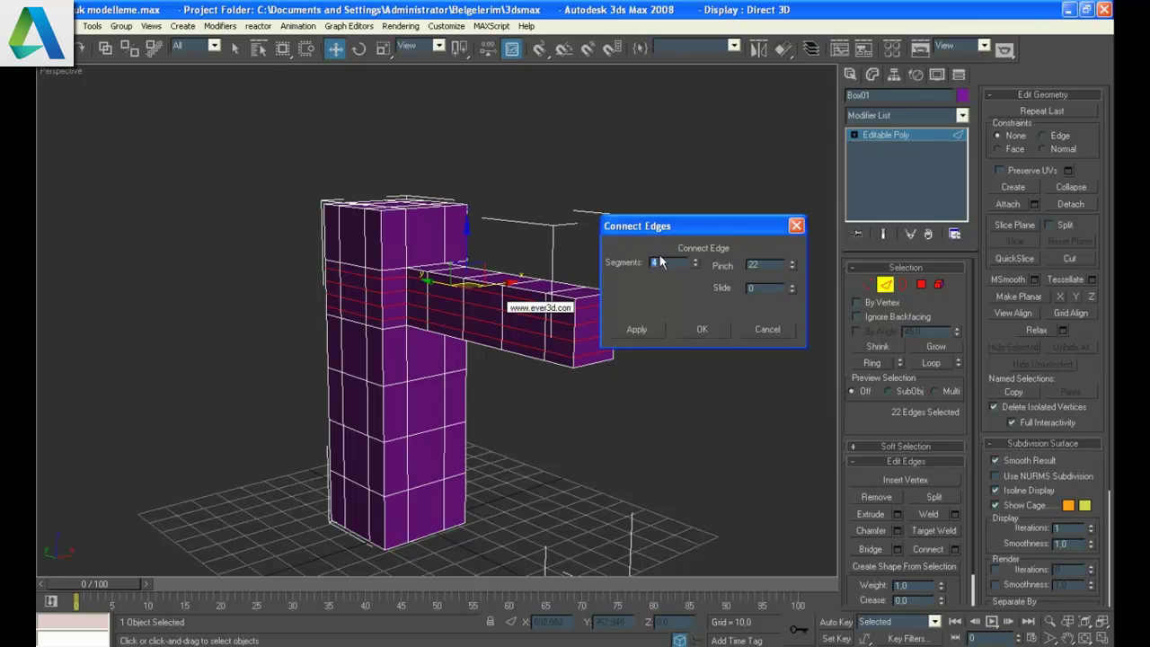
pyautogui.click(697, 264)
pyautogui.click(697, 264)
pyautogui.click(711, 332)
pyautogui.click(716, 392)
pyautogui.moveTo(716, 393)
pyautogui.keyDown('alt'); pyautogui.mouseDown(button='middle')
pyautogui.moveTo(534, 381)
pyautogui.moveTo(557, 403)
pyautogui.moveTo(602, 386)
pyautogui.mouseUp(button='middle'); pyautogui.keyUp('alt')
# - Apply a TurboSmooth modifier to the whole object with Iterations set to 2
pyautogui.click(886, 284)
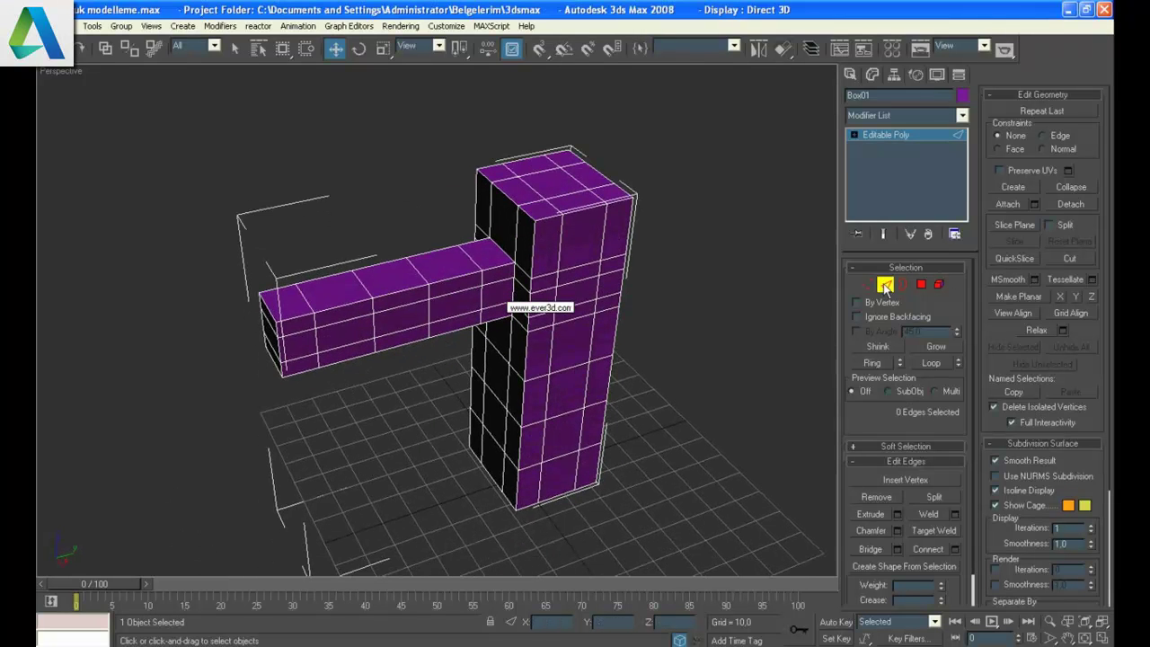
pyautogui.click(915, 116)
pyautogui.press('t')
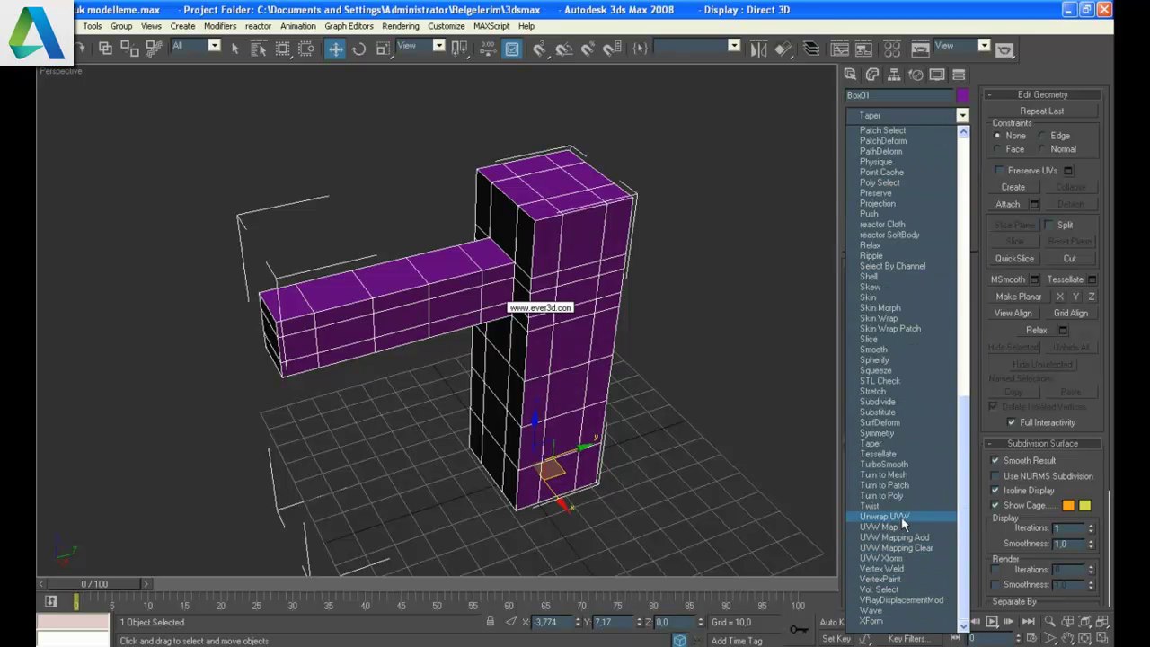
pyautogui.click(900, 465)
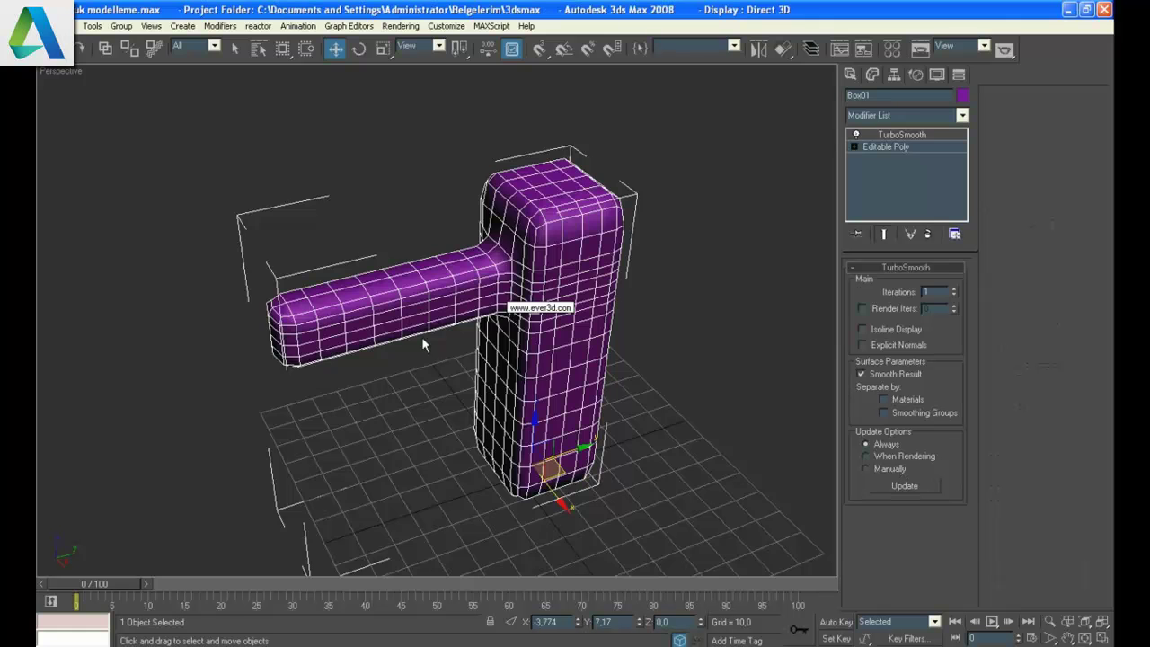
pyautogui.keyDown('alt'); pyautogui.moveTo(421, 335); pyautogui.dragTo(438, 325, button='middle'); pyautogui.keyUp('alt')
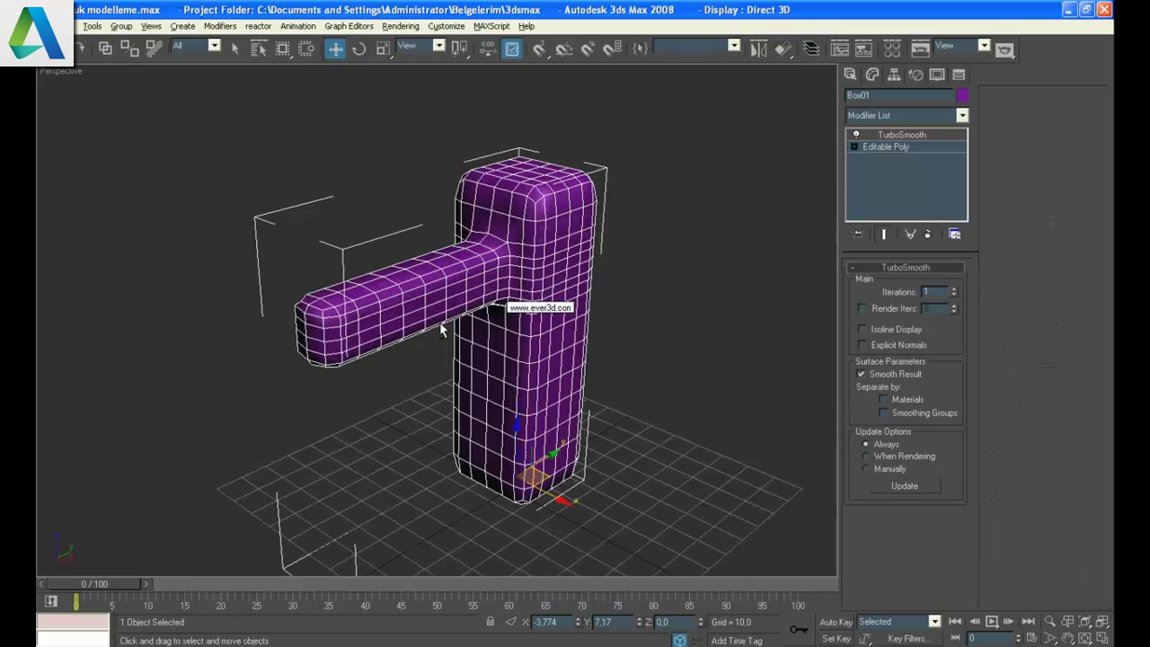
pyautogui.click(953, 288)
pyautogui.moveTo(676, 308)
pyautogui.keyDown('alt'); pyautogui.mouseDown(button='middle')
pyautogui.moveTo(608, 333)
pyautogui.moveTo(719, 341)
pyautogui.moveTo(564, 329)
pyautogui.mouseUp(button='middle'); pyautogui.keyUp('alt')
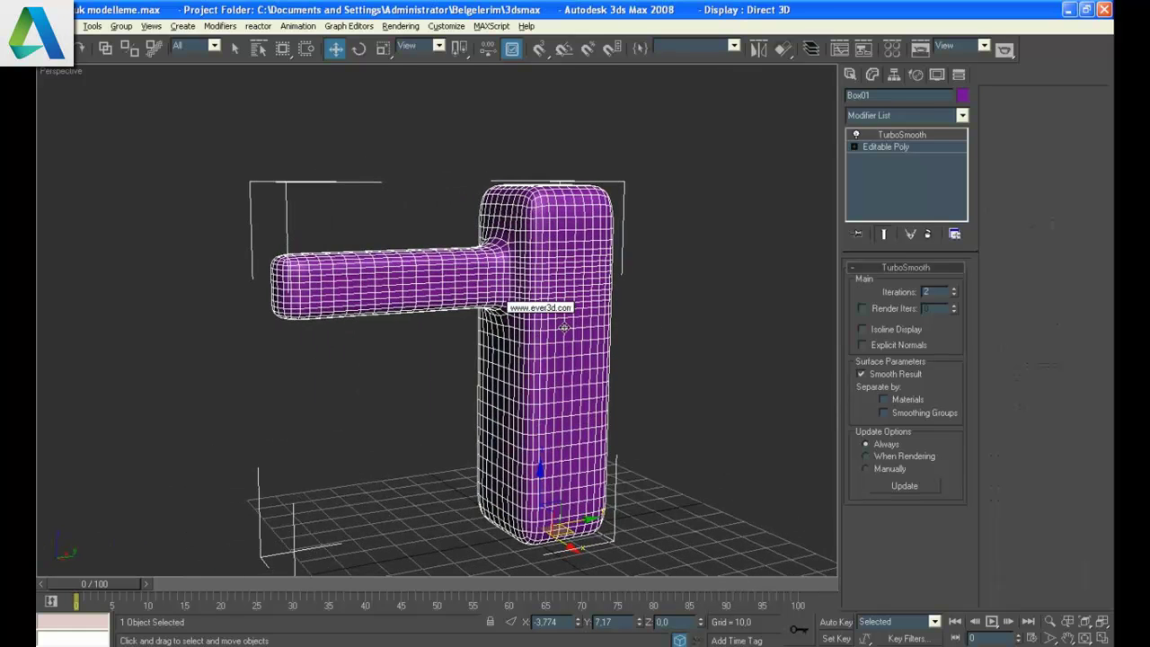
# - Return to the Editable Poly level in the stack, toggling the smoothed preview to compare
pyautogui.click(865, 149)
pyautogui.click(854, 147)
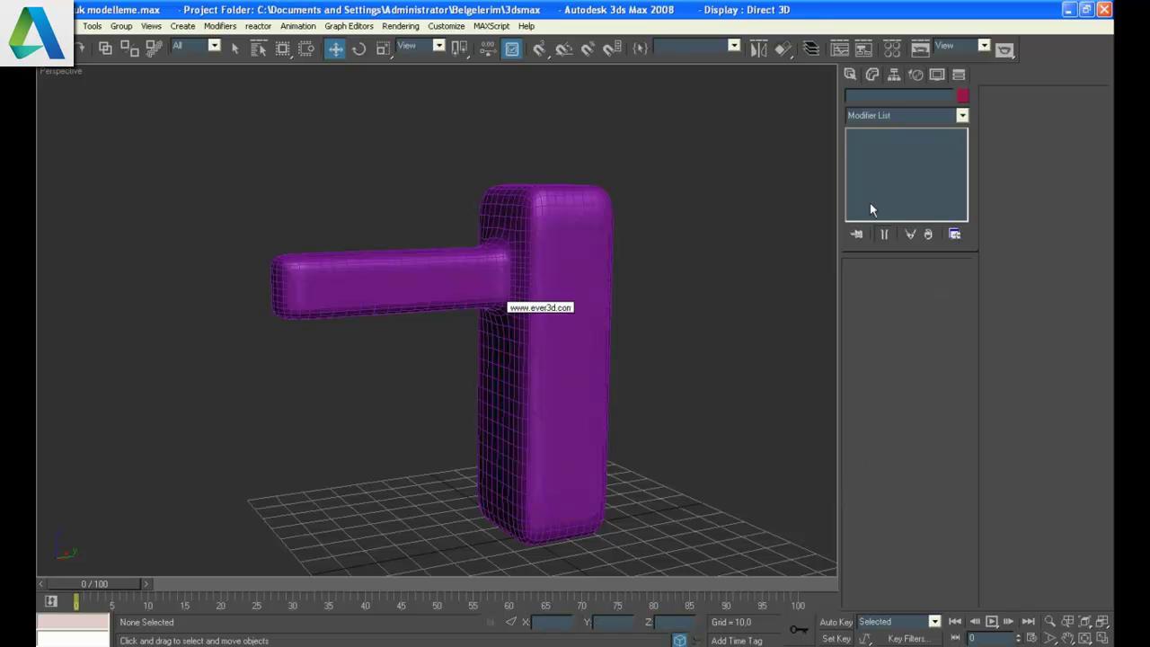
pyautogui.click(901, 135)
pyautogui.click(889, 147)
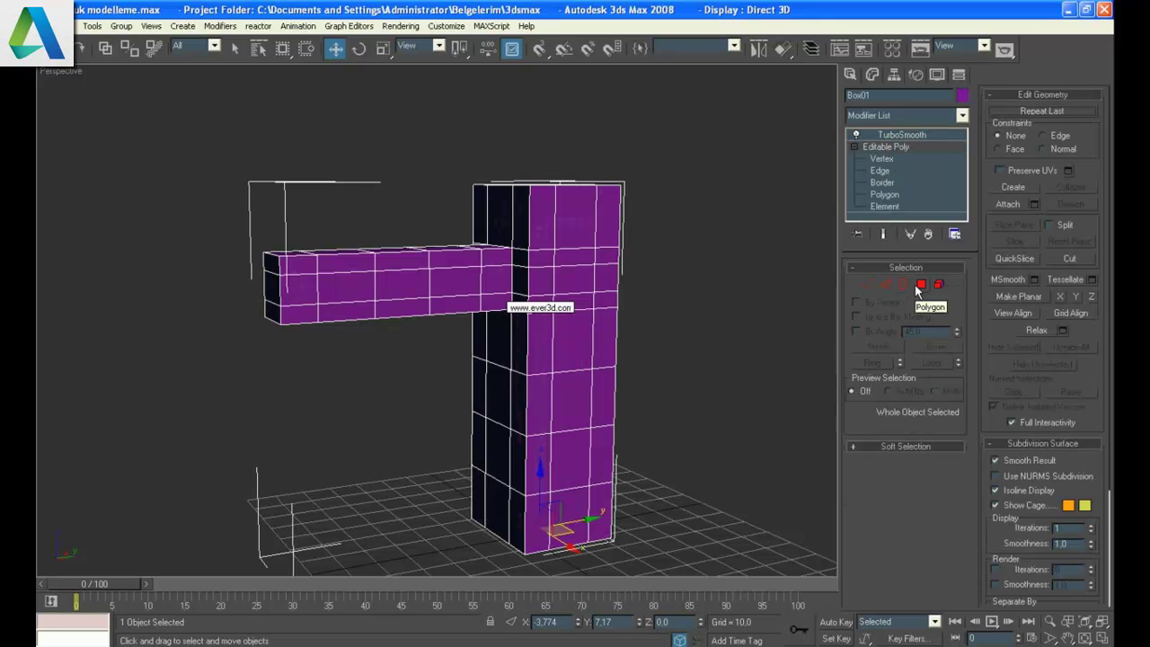
# - Connect the twelve vertical edges at the column bottom with 3 tight loops
pyautogui.click(885, 284)
pyautogui.moveTo(562, 406); pyautogui.dragTo(591, 306, button='middle')
pyautogui.moveTo(645, 405); pyautogui.dragTo(465, 410)
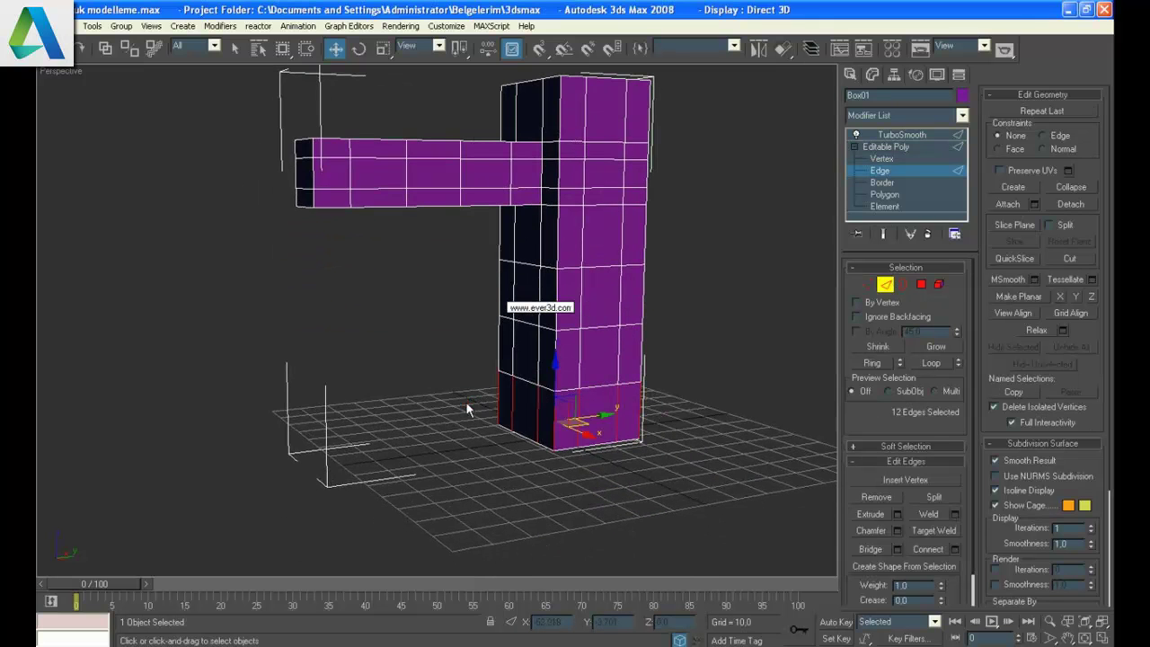
pyautogui.click(953, 549)
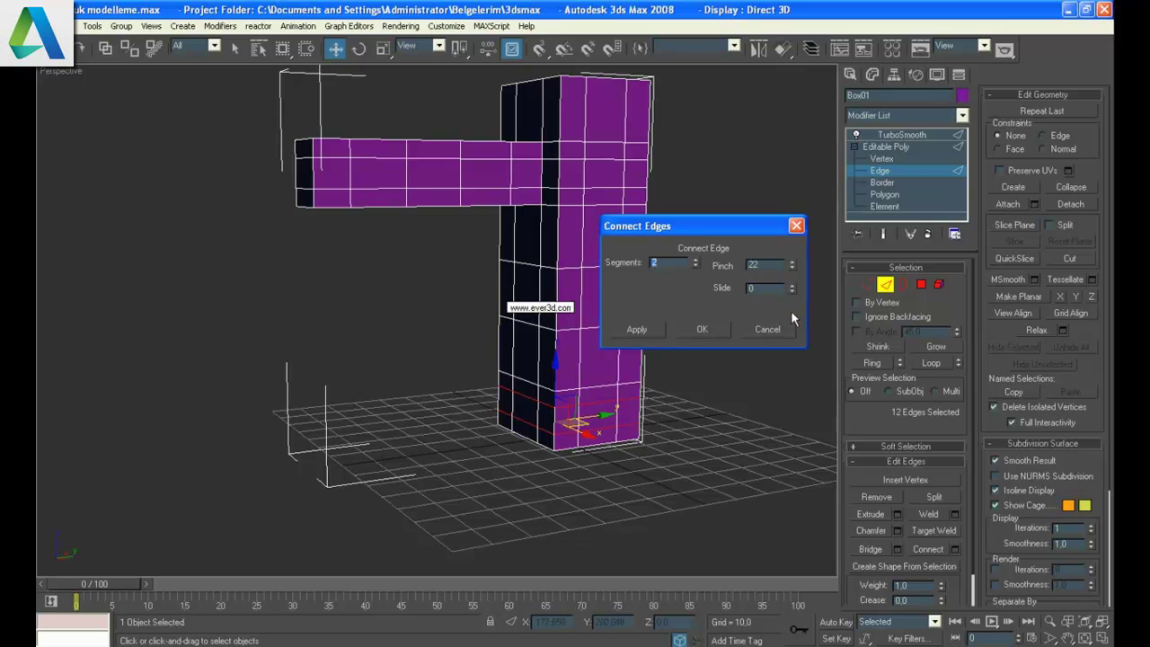
pyautogui.click(695, 260)
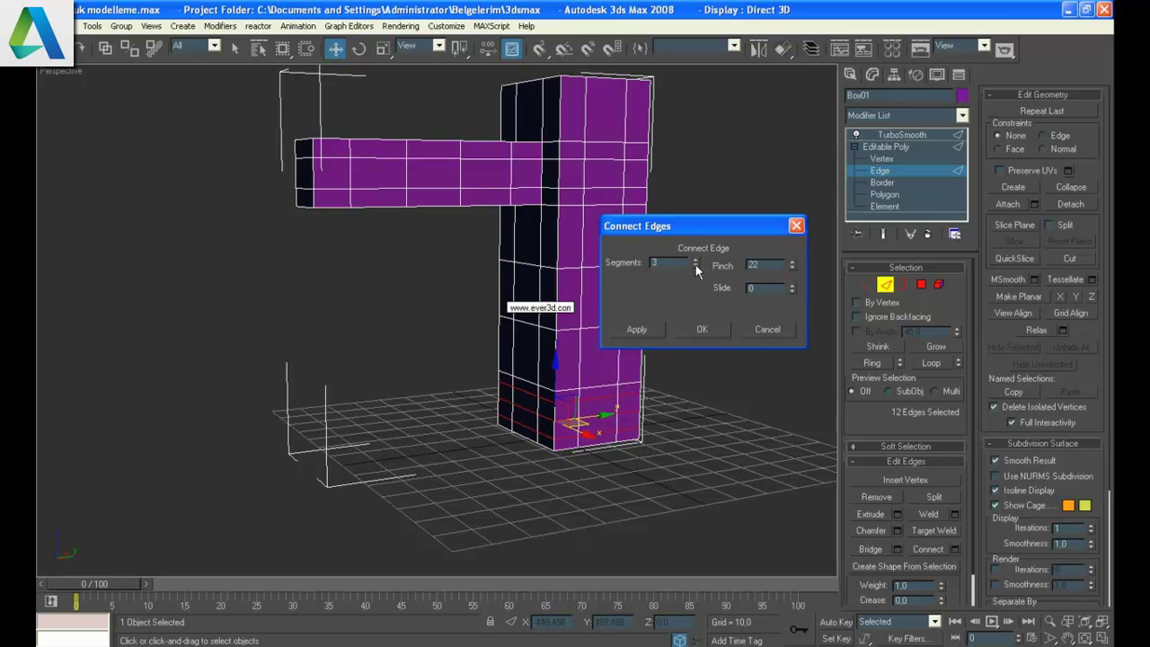
pyautogui.click(704, 328)
# - Add 3 matching loops across the twelve edges at the column top and preview the smoothing
pyautogui.moveTo(447, 99); pyautogui.dragTo(546, 130)
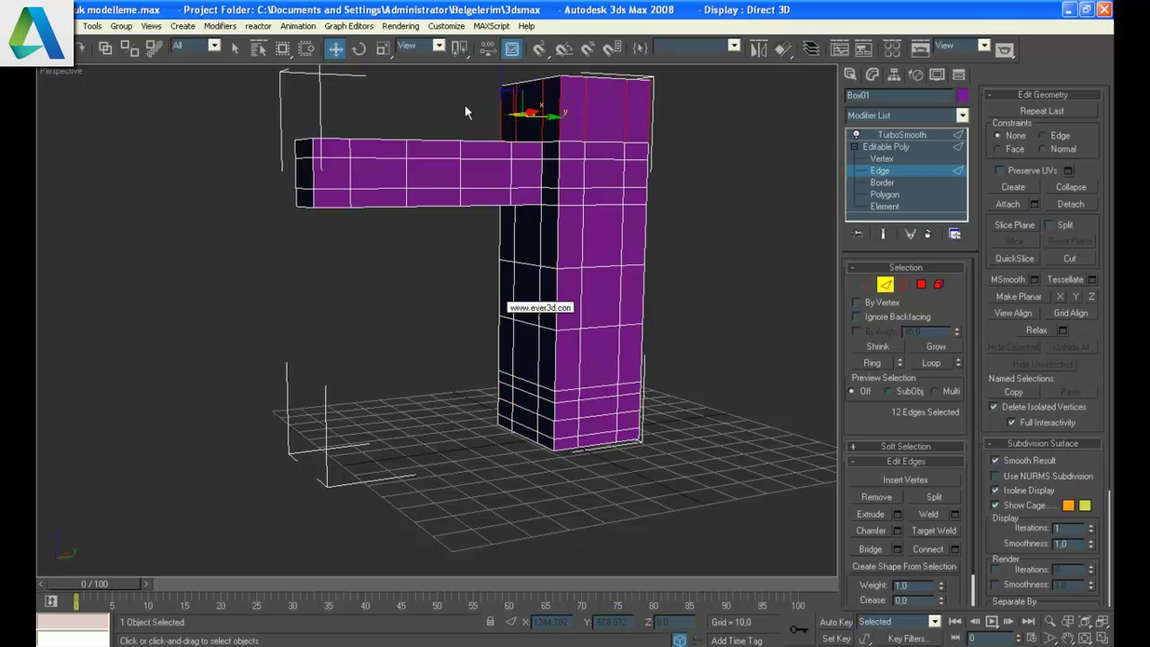
pyautogui.click(954, 549)
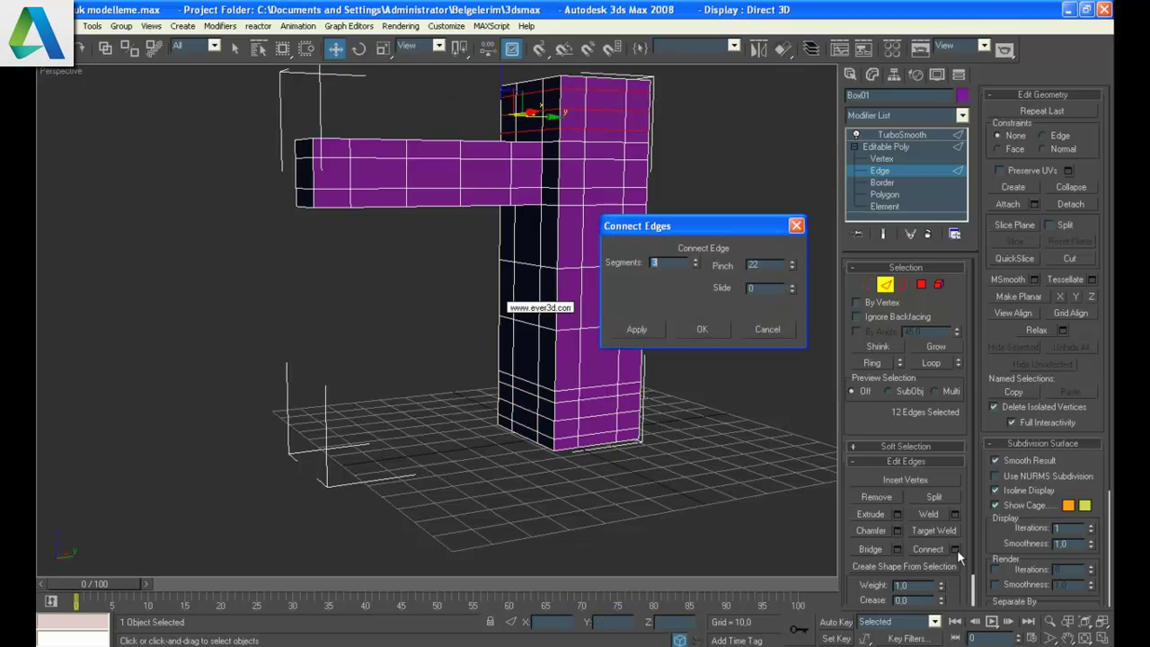
pyautogui.click(702, 329)
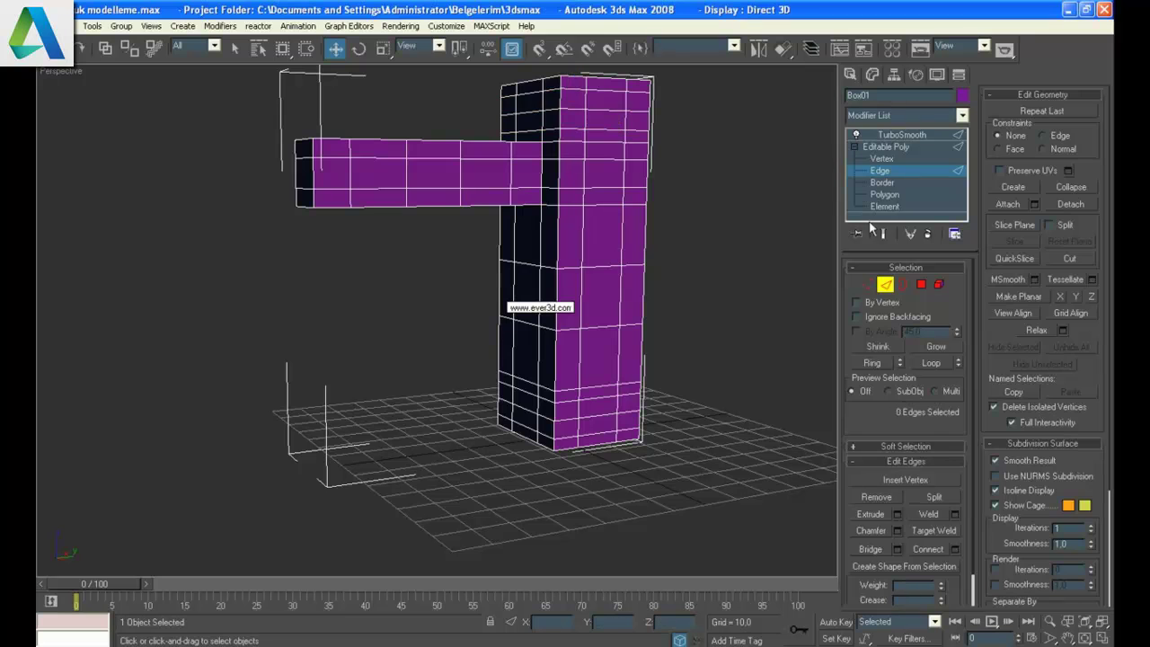
pyautogui.click(896, 135)
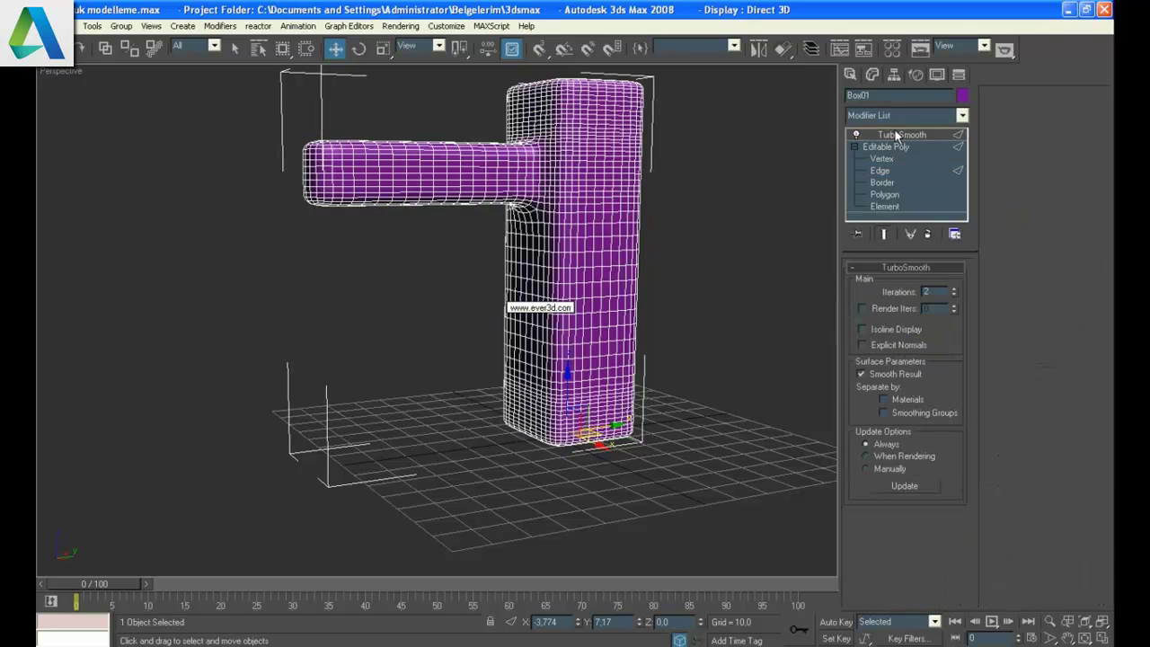
pyautogui.click(880, 170)
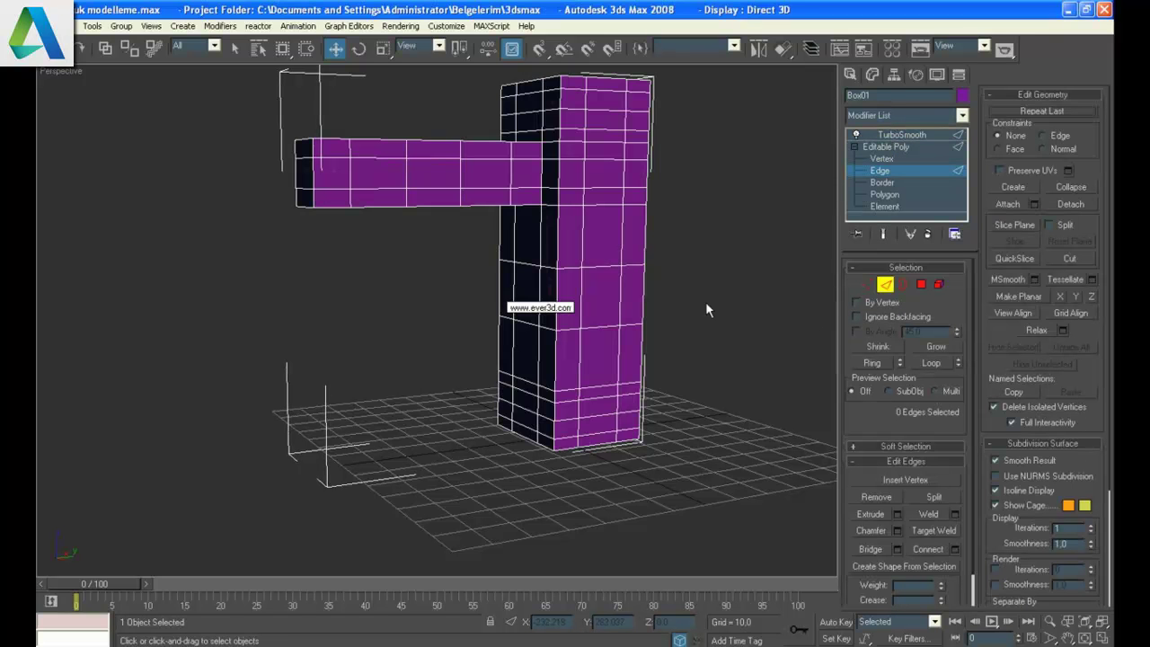
# - Zoom in on the spout arm and loop-select its top-front border edge
pyautogui.moveTo(361, 280)
pyautogui.keyDown('alt'); pyautogui.mouseDown(button='middle')
pyautogui.moveTo(441, 320)
pyautogui.moveTo(377, 328)
pyautogui.mouseUp(button='middle'); pyautogui.keyUp('alt')
pyautogui.scroll(3, 448, 320)
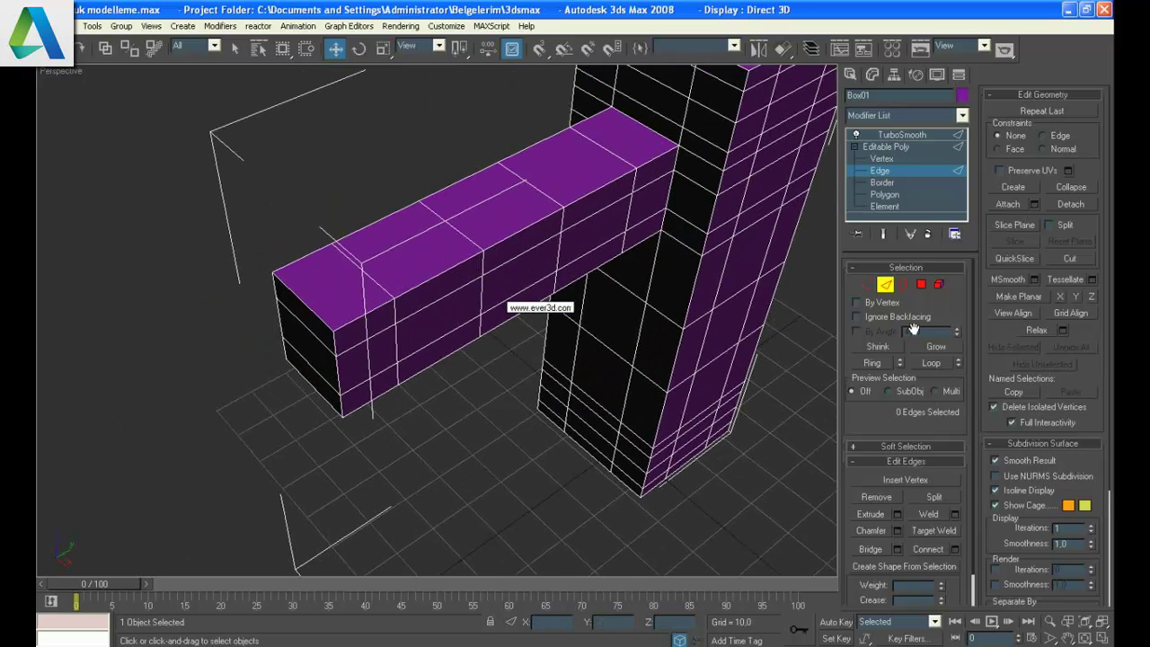
pyautogui.click(368, 314)
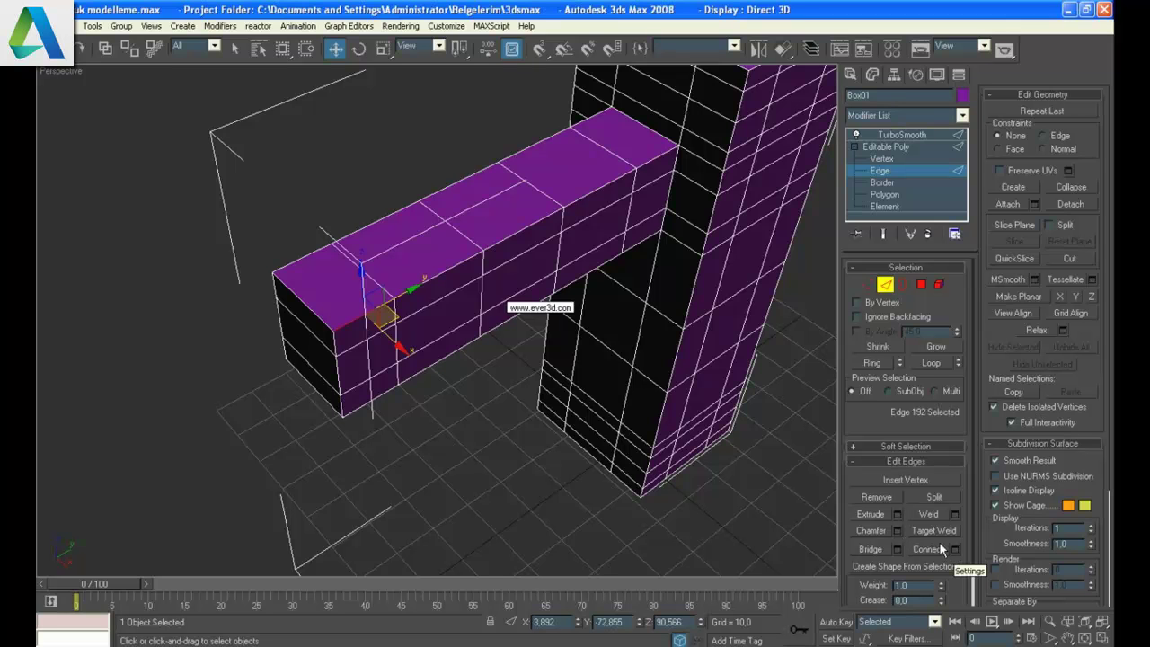
pyautogui.click(877, 362)
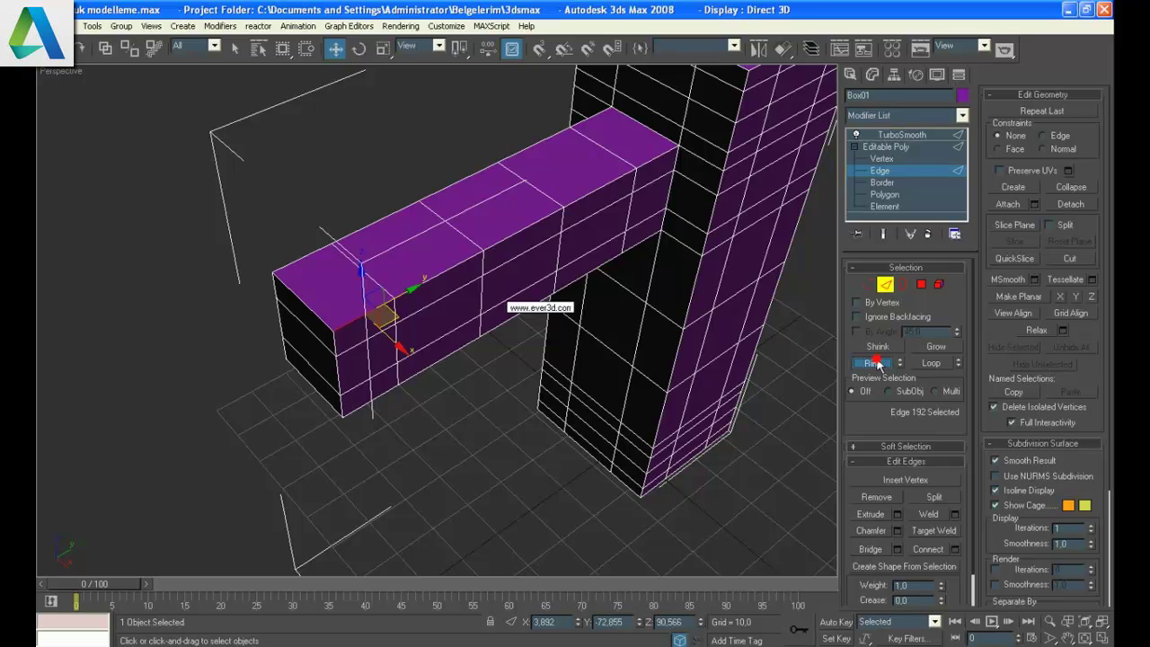
pyautogui.click(930, 363)
pyautogui.click(417, 414)
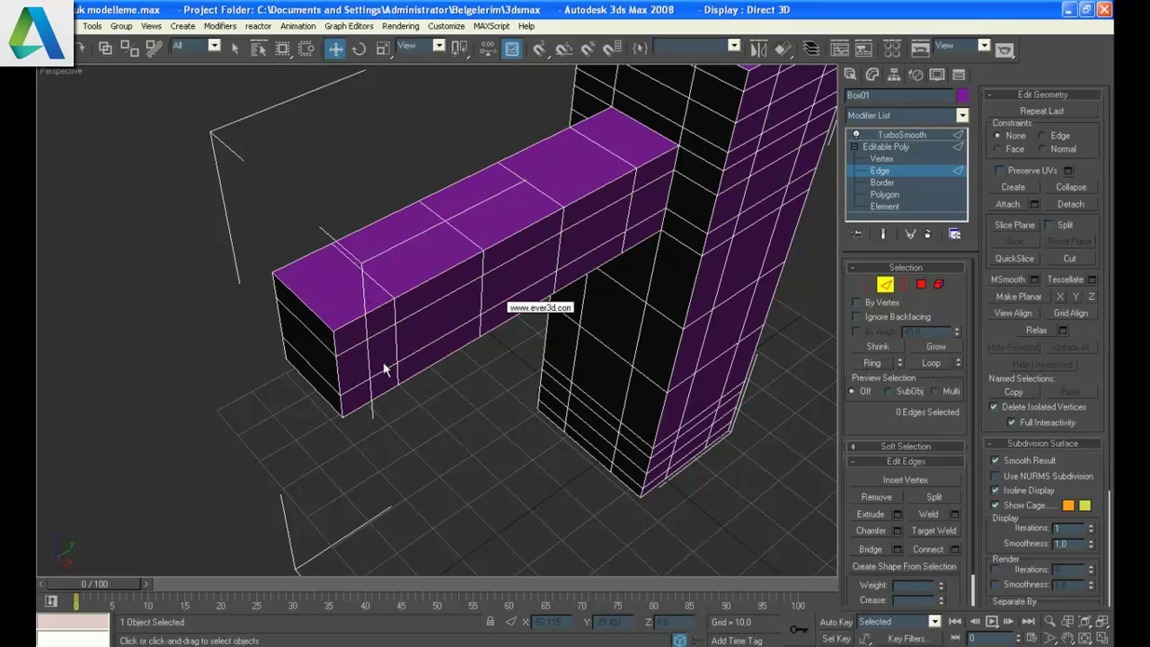
pyautogui.click(357, 324)
pyautogui.click(873, 363)
pyautogui.click(368, 311)
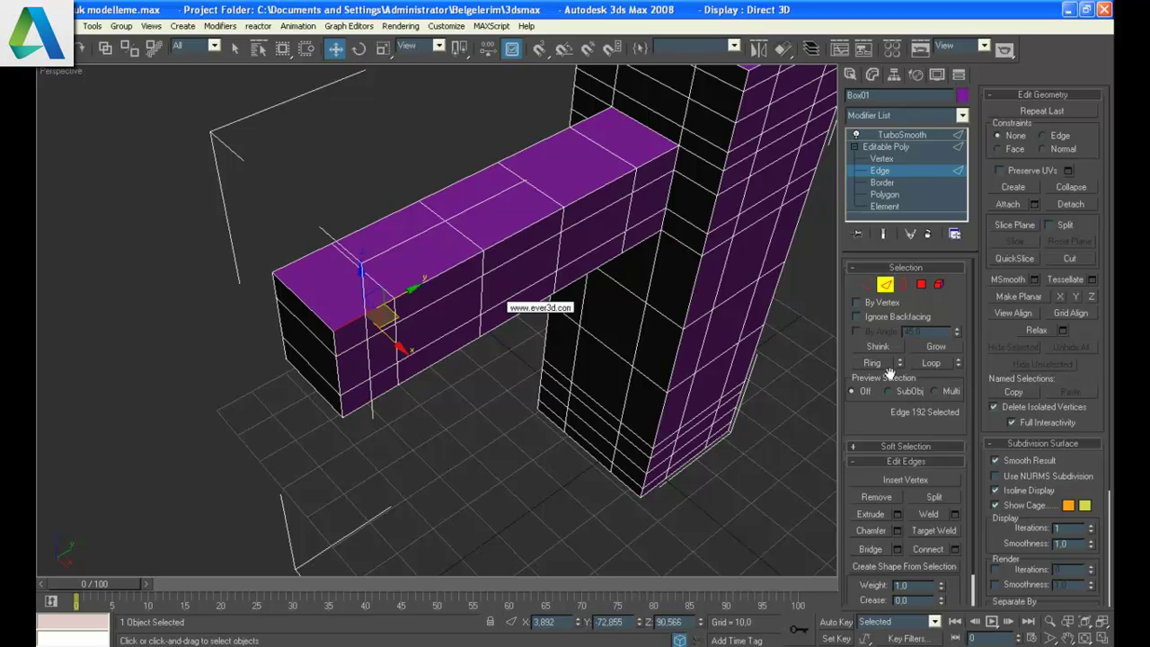
pyautogui.click(931, 364)
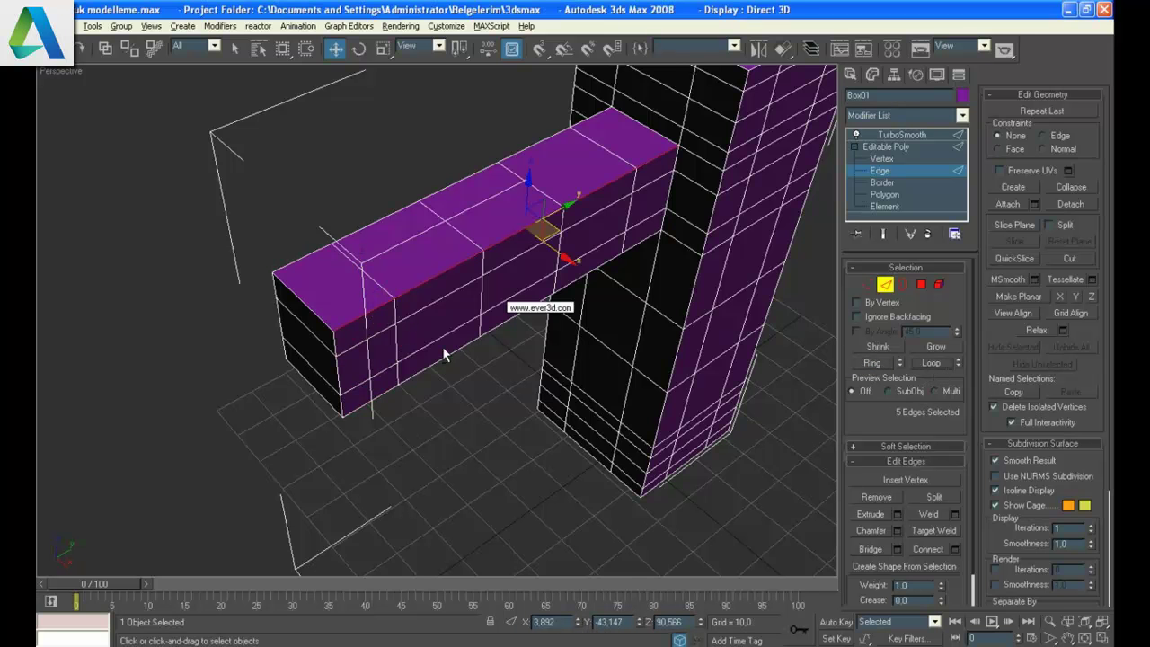
# - Add the arm's opposite top border and lower front edges as loops
pyautogui.keyDown('alt'); pyautogui.moveTo(442, 346); pyautogui.dragTo(622, 312, button='middle'); pyautogui.keyUp('alt')
pyautogui.keyDown('ctrl'); pyautogui.click(654, 241); pyautogui.keyUp('ctrl')
pyautogui.click(930, 363)
pyautogui.keyDown('ctrl'); pyautogui.click(685, 228); pyautogui.keyUp('ctrl')
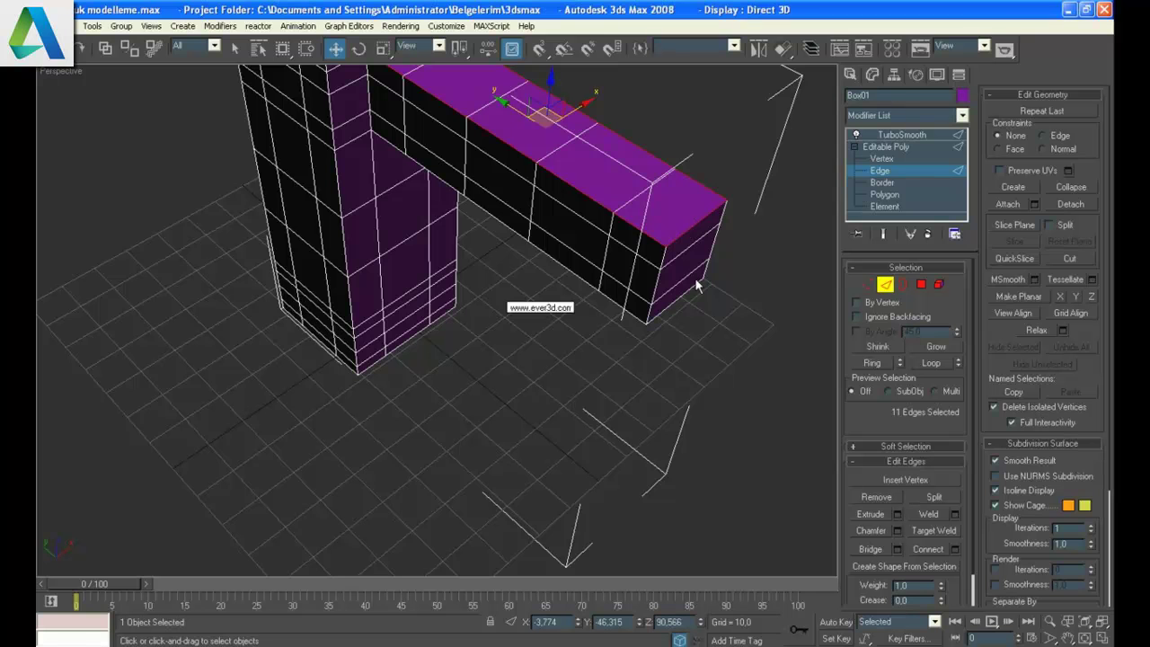
pyautogui.keyDown('ctrl'); pyautogui.click(633, 318); pyautogui.keyUp('ctrl')
pyautogui.click(930, 362)
pyautogui.moveTo(665, 307)
pyautogui.keyDown('alt'); pyautogui.mouseDown(button='middle')
pyautogui.moveTo(599, 307)
pyautogui.moveTo(544, 278)
pyautogui.mouseUp(button='middle'); pyautogui.keyUp('alt')
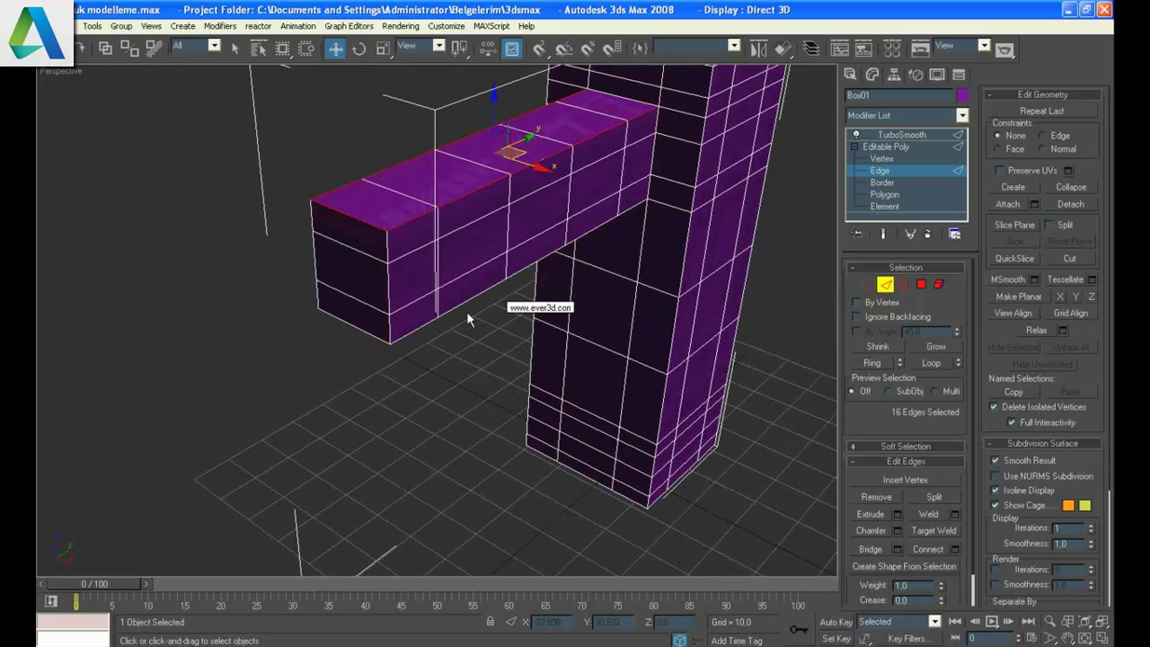
pyautogui.keyDown('ctrl'); pyautogui.click(413, 329); pyautogui.keyUp('ctrl')
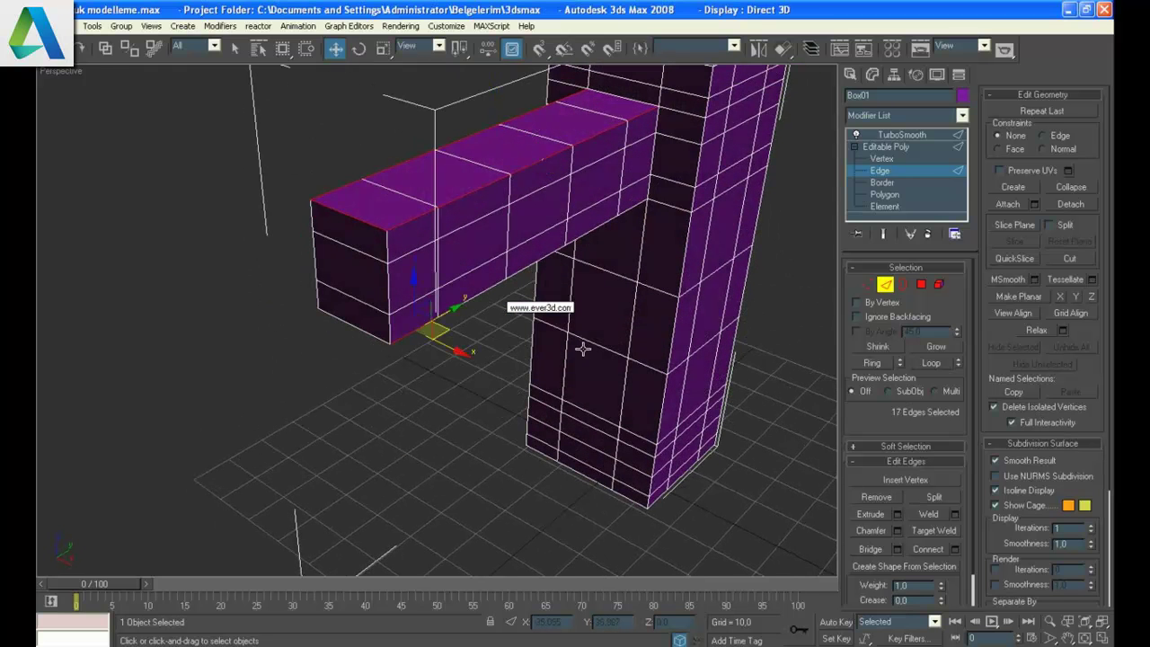
pyautogui.click(935, 363)
# - Add the remaining border edges along the arm and around its free end
pyautogui.keyDown('ctrl'); pyautogui.click(350, 325); pyautogui.keyUp('ctrl')
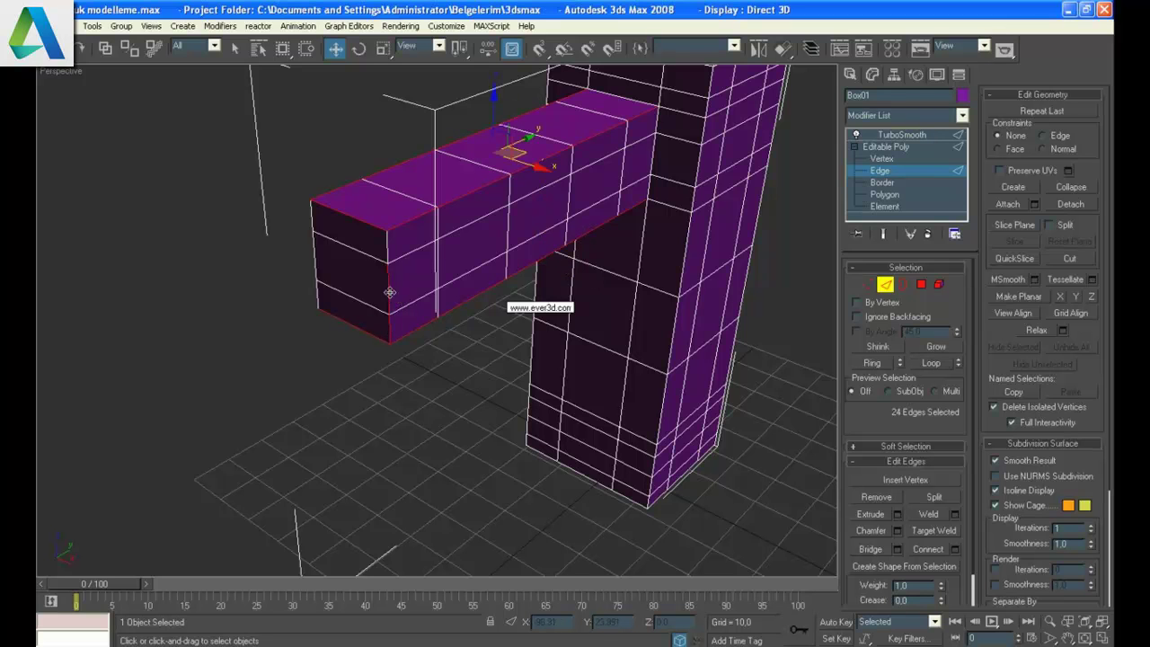
pyautogui.keyDown('ctrl'); pyautogui.click(384, 250); pyautogui.keyUp('ctrl')
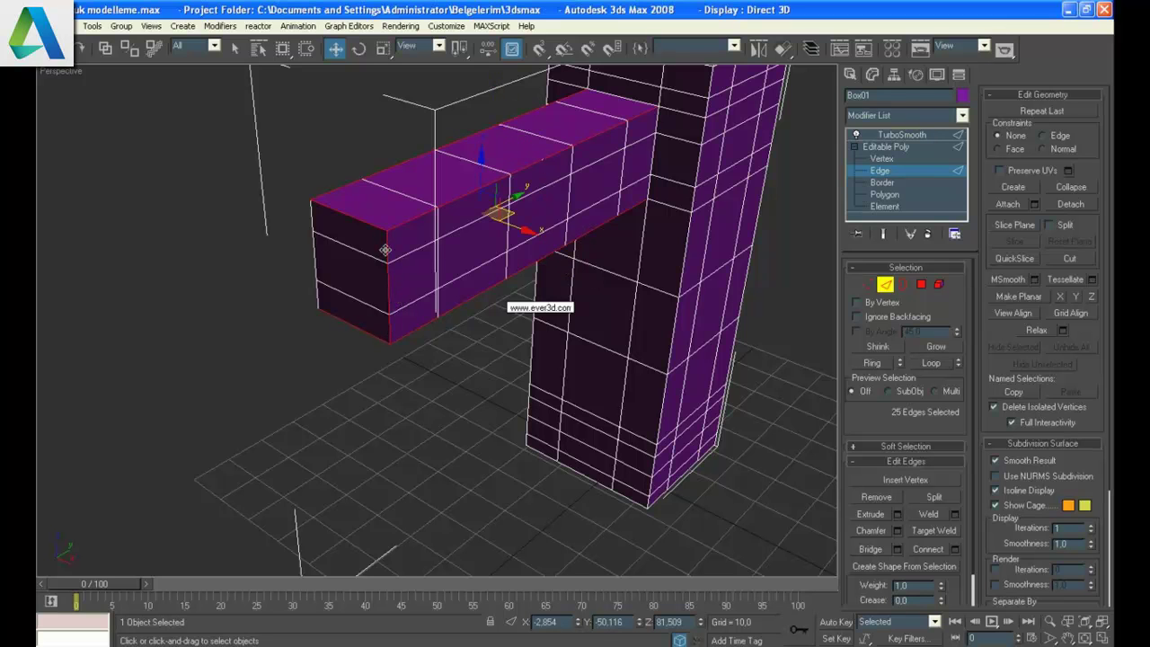
pyautogui.keyDown('ctrl'); pyautogui.click(312, 231); pyautogui.keyUp('ctrl')
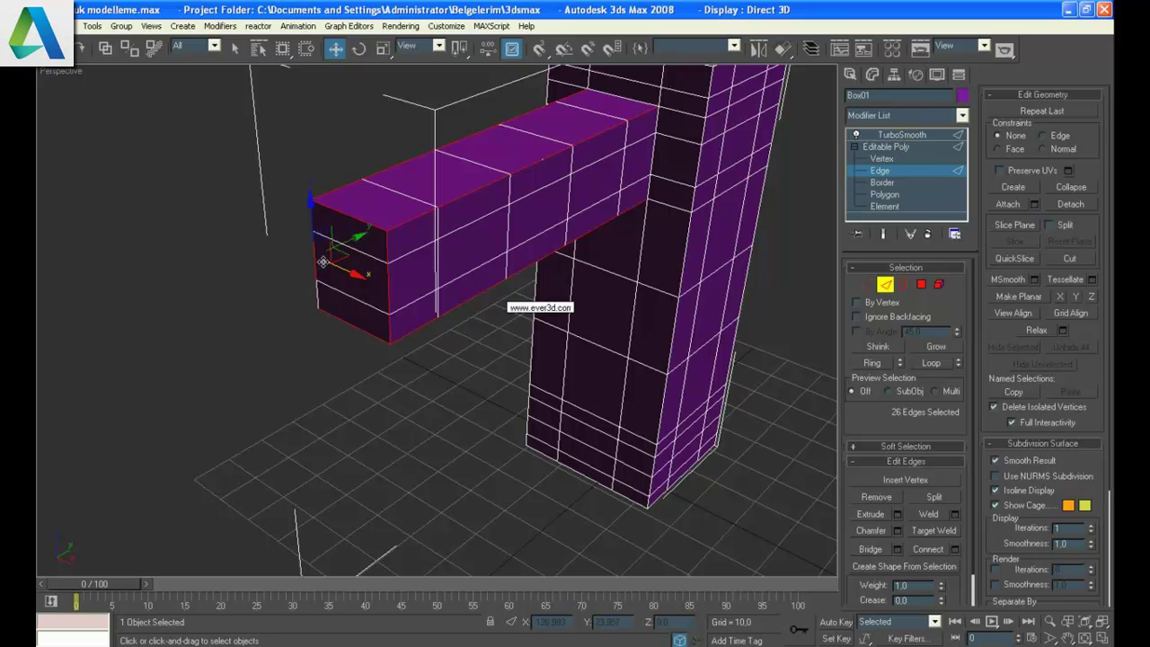
pyautogui.keyDown('alt'); pyautogui.moveTo(311, 225); pyautogui.dragTo(609, 292, button='middle'); pyautogui.keyUp('alt')
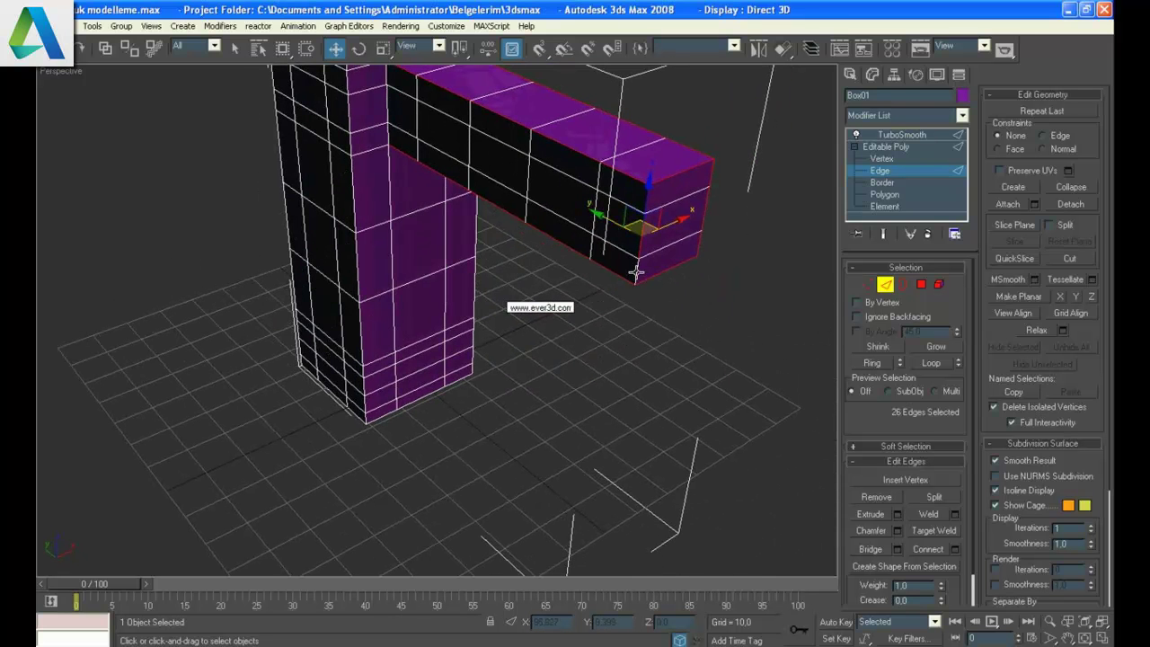
pyautogui.keyDown('ctrl'); pyautogui.click(635, 271); pyautogui.keyUp('ctrl')
pyautogui.keyDown('ctrl'); pyautogui.click(645, 203); pyautogui.keyUp('ctrl')
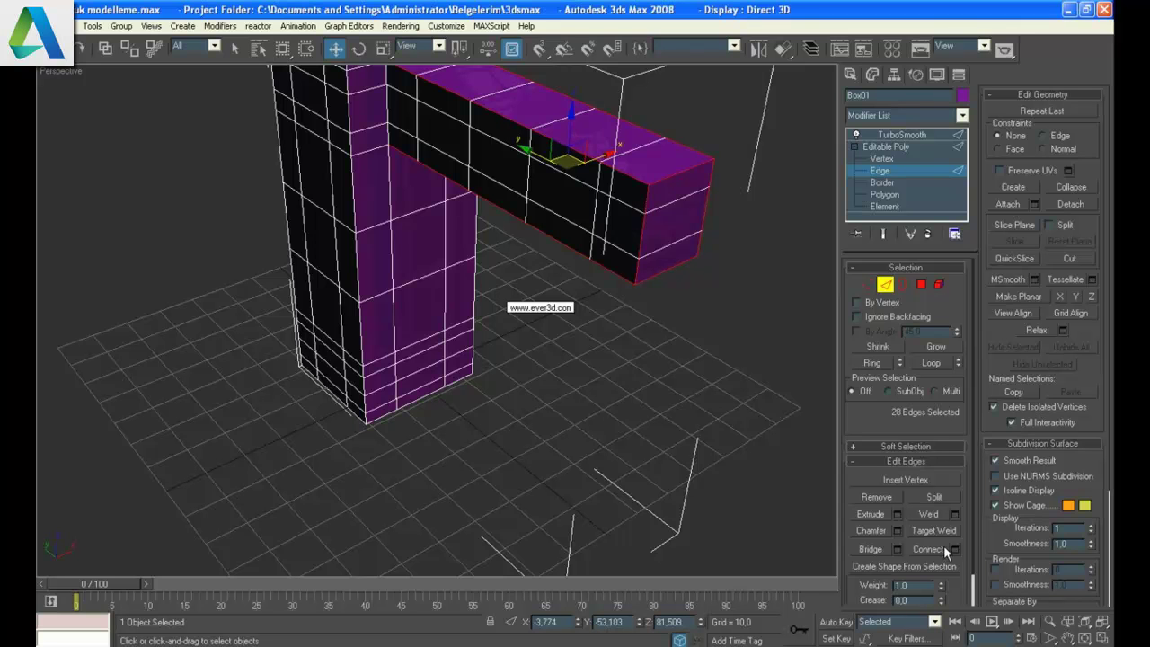
# - Chamfer the selected spout edges with a Chamfer Amount of 0.61
pyautogui.click(897, 530)
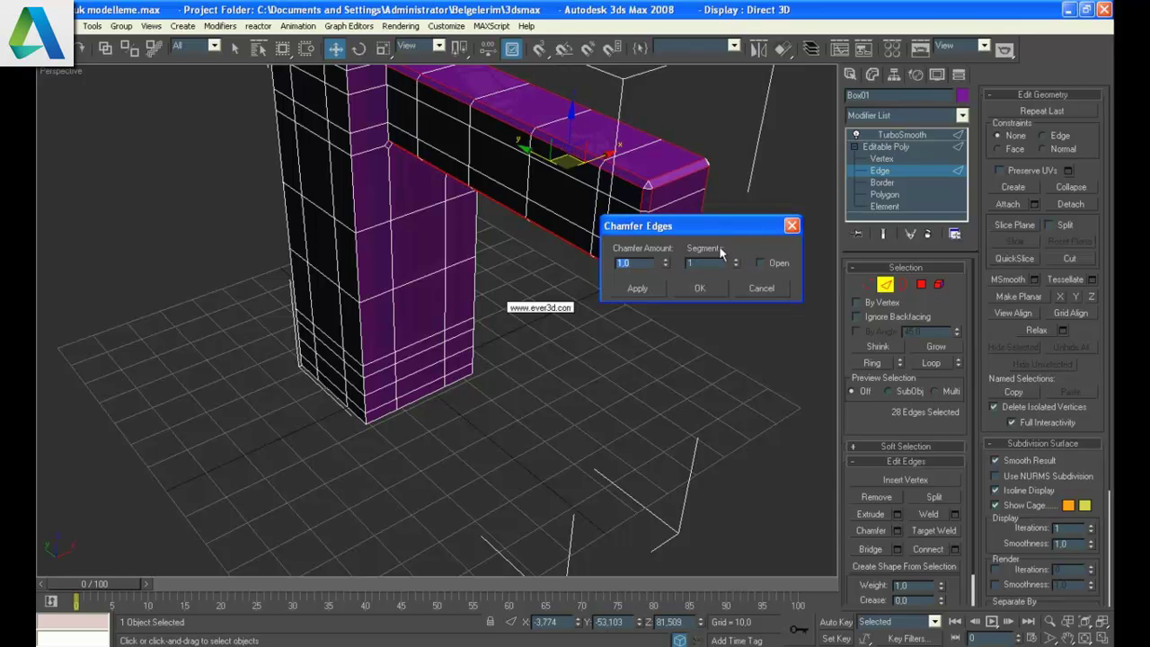
pyautogui.moveTo(733, 230); pyautogui.dragTo(667, 362)
pyautogui.click(597, 396)
pyautogui.moveTo(595, 397); pyautogui.dragTo(590, 417)
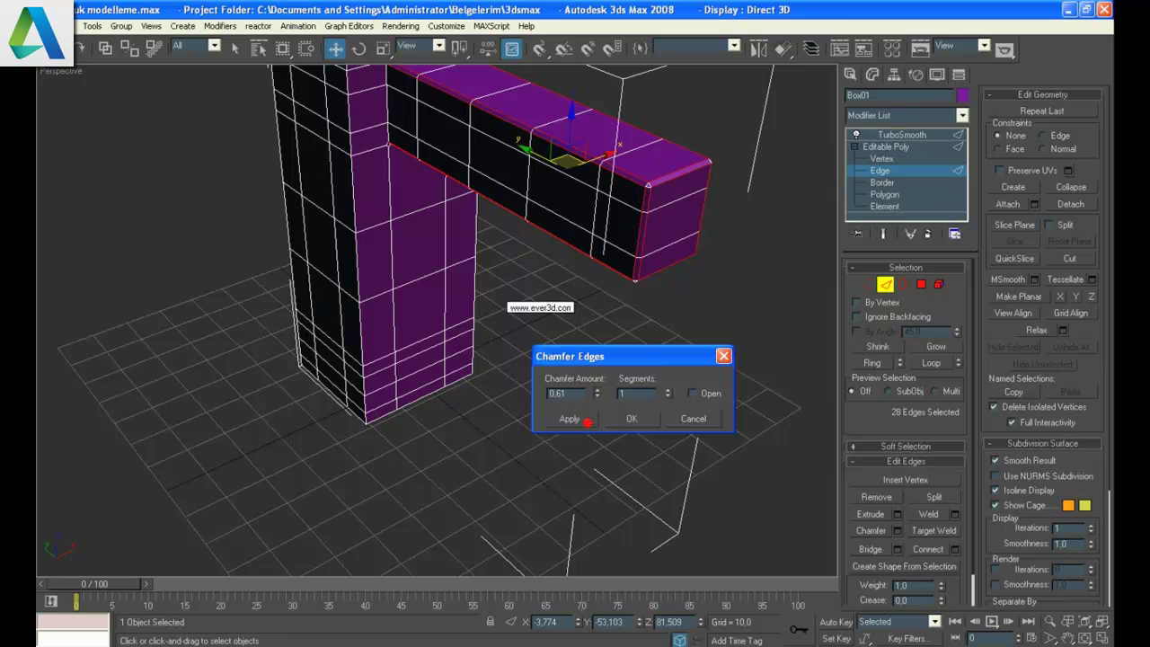
pyautogui.click(632, 418)
pyautogui.moveTo(634, 419)
pyautogui.keyDown('alt'); pyautogui.mouseDown(button='middle')
pyautogui.moveTo(706, 284)
pyautogui.moveTo(663, 258)
pyautogui.moveTo(506, 263)
pyautogui.moveTo(587, 207)
pyautogui.moveTo(632, 211)
pyautogui.moveTo(634, 225)
pyautogui.moveTo(515, 249)
pyautogui.moveTo(495, 224)
pyautogui.moveTo(545, 177)
pyautogui.moveTo(610, 249)
pyautogui.moveTo(539, 328)
pyautogui.moveTo(479, 314)
pyautogui.moveTo(524, 320)
pyautogui.moveTo(544, 303)
pyautogui.moveTo(557, 378)
pyautogui.moveTo(548, 331)
pyautogui.mouseUp(button='middle'); pyautogui.keyUp('alt')
# - Select the column's front top border edges using Loop
pyautogui.click(548, 275)
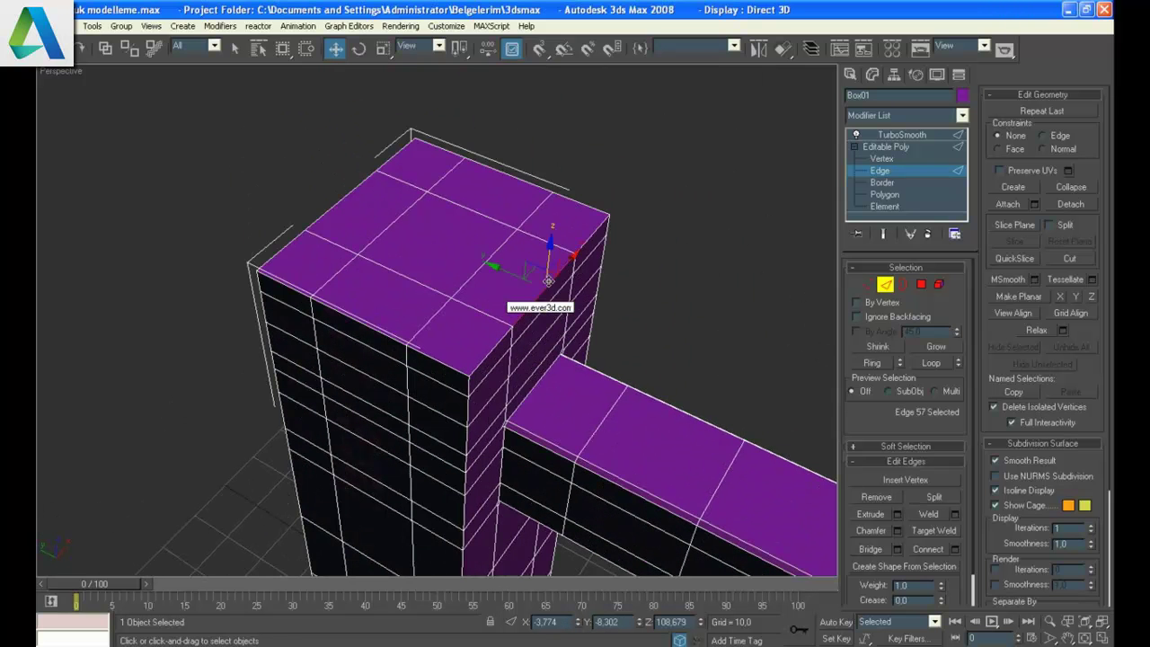
pyautogui.click(875, 363)
pyautogui.click(681, 280)
pyautogui.click(583, 226)
pyautogui.click(938, 364)
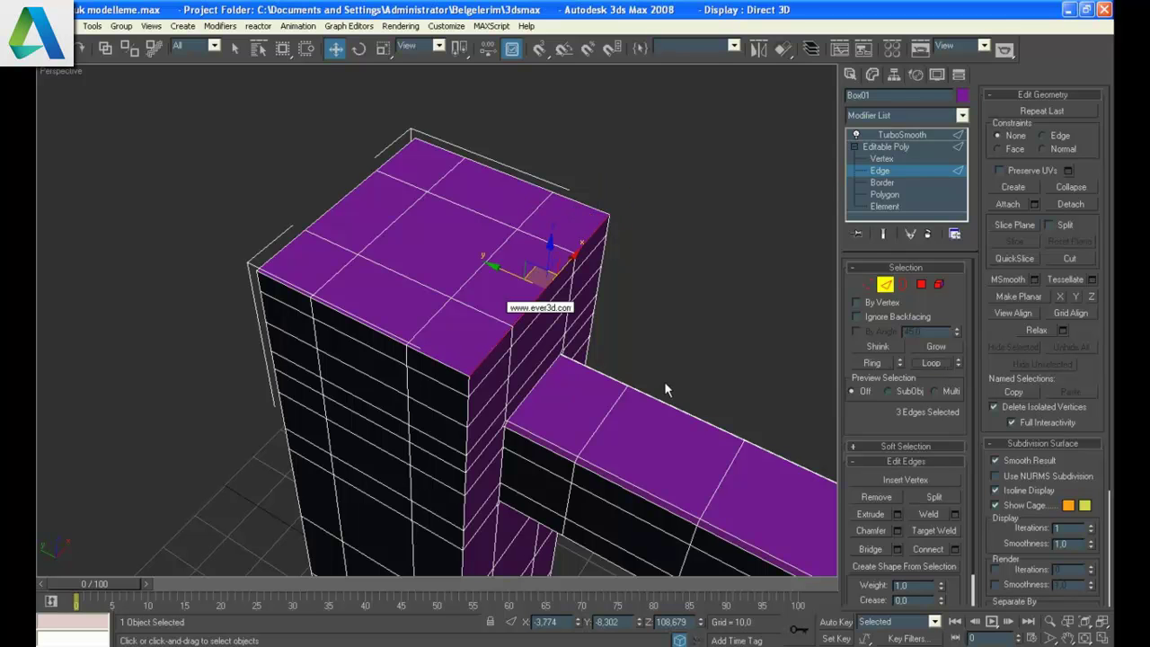
pyautogui.click(667, 311)
pyautogui.click(429, 357)
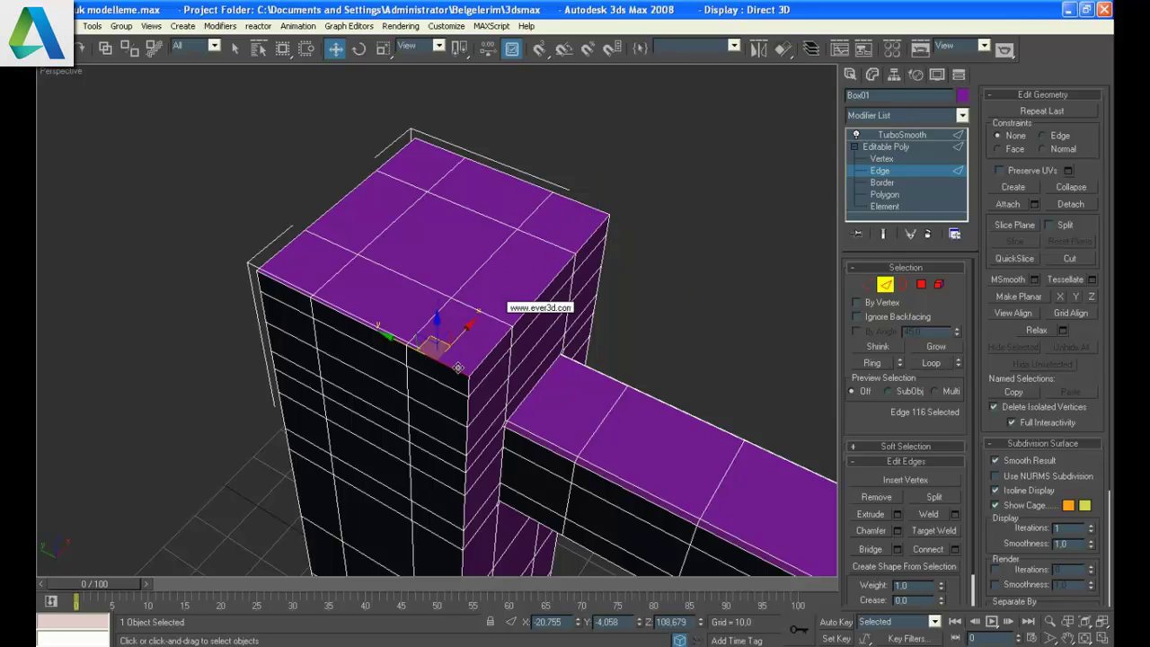
pyautogui.click(930, 362)
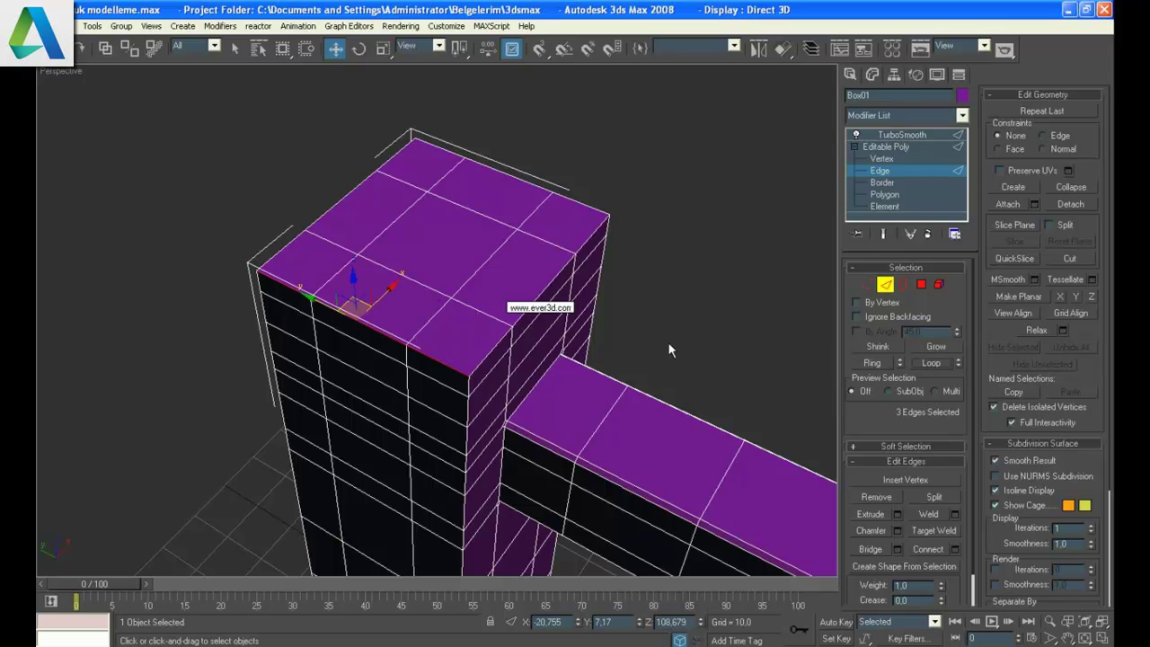
pyautogui.click(925, 364)
# - Add the remaining top rim edges on the other sides of the column
pyautogui.keyDown('alt'); pyautogui.moveTo(653, 278); pyautogui.dragTo(492, 270, button='middle'); pyautogui.keyUp('alt')
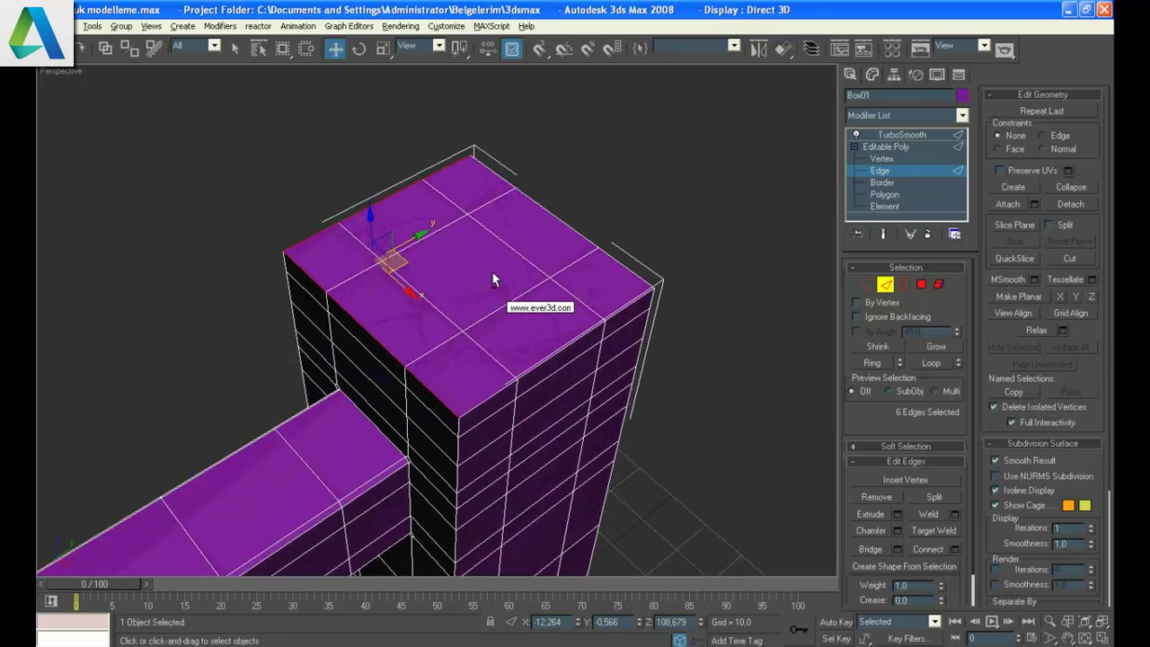
pyautogui.keyDown('ctrl'); pyautogui.click(485, 388); pyautogui.keyUp('ctrl')
pyautogui.click(928, 366)
pyautogui.keyDown('alt'); pyautogui.moveTo(696, 310); pyautogui.dragTo(465, 342, button='middle'); pyautogui.keyUp('alt')
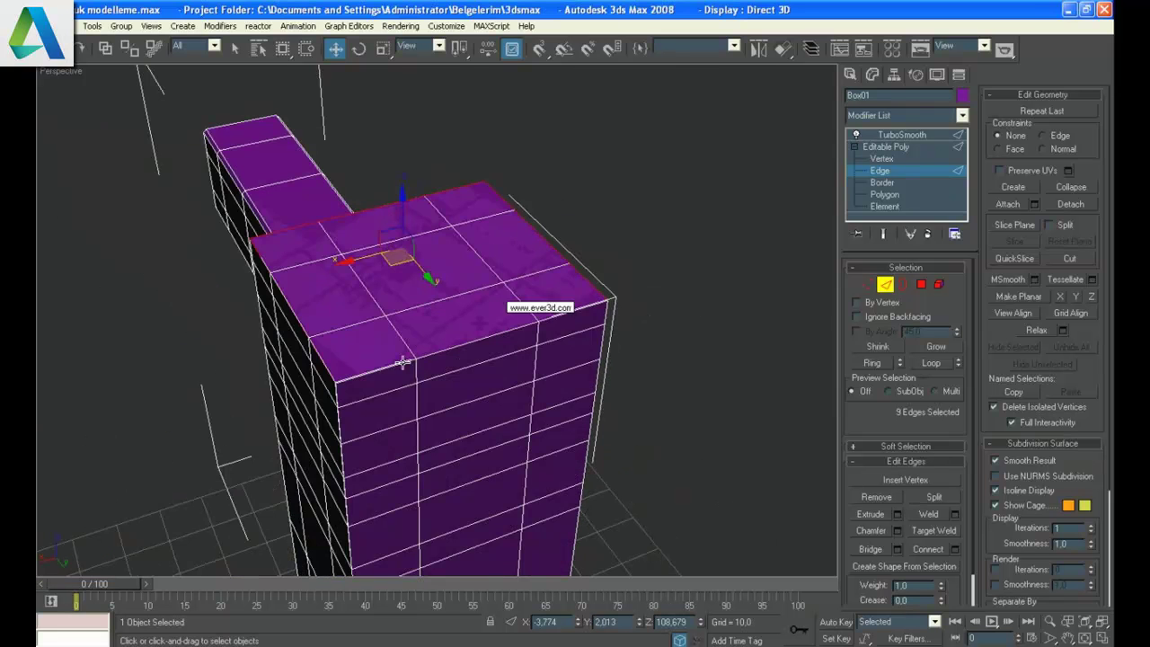
pyautogui.keyDown('ctrl'); pyautogui.click(400, 362); pyautogui.keyUp('ctrl')
pyautogui.click(935, 362)
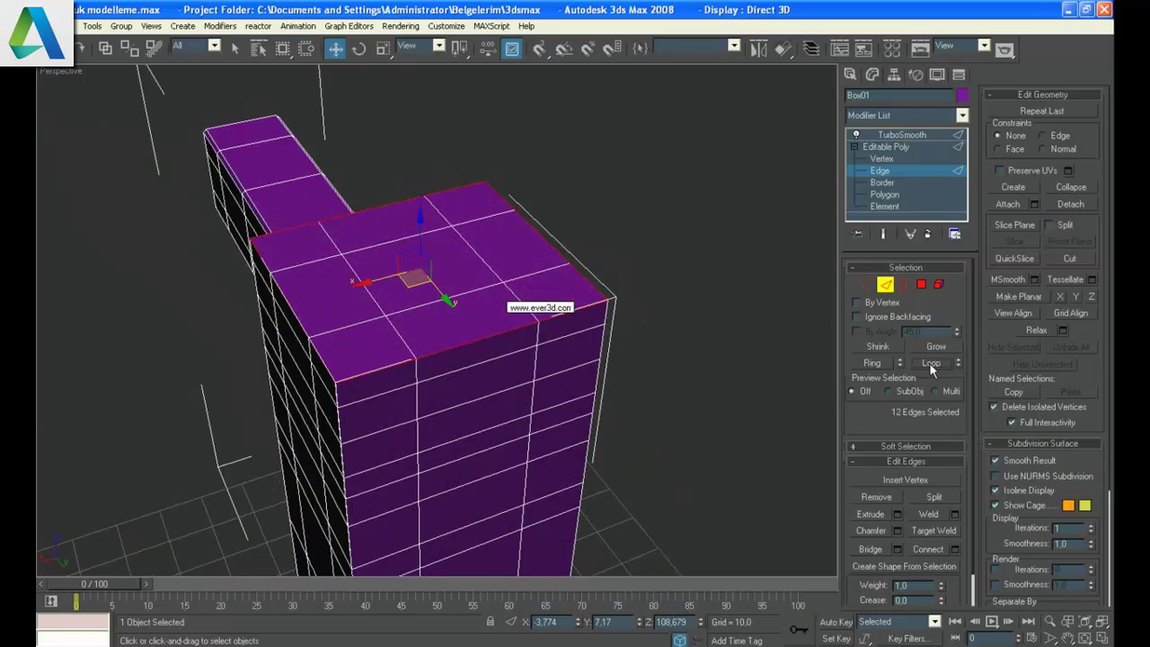
pyautogui.moveTo(539, 223)
pyautogui.keyDown('alt'); pyautogui.mouseDown(button='middle')
pyautogui.moveTo(278, 203)
pyautogui.moveTo(339, 215)
pyautogui.mouseUp(button='middle'); pyautogui.keyUp('alt')
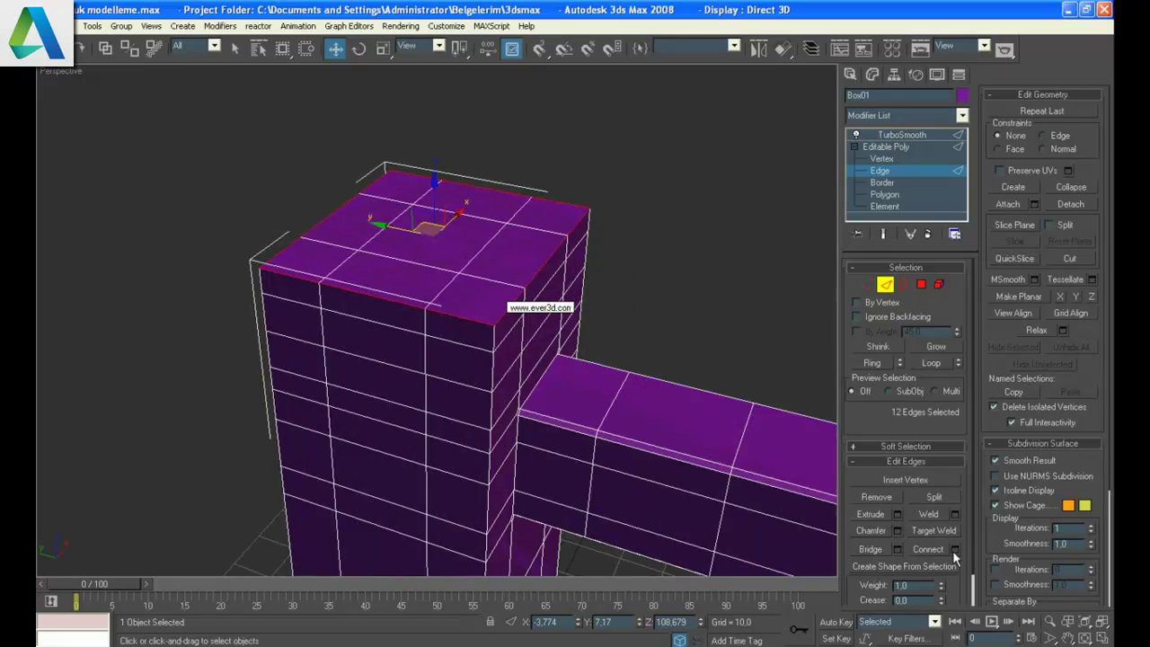
# - Chamfer the column's rim edges by 0.61 and select the top's centre polygon
pyautogui.click(897, 531)
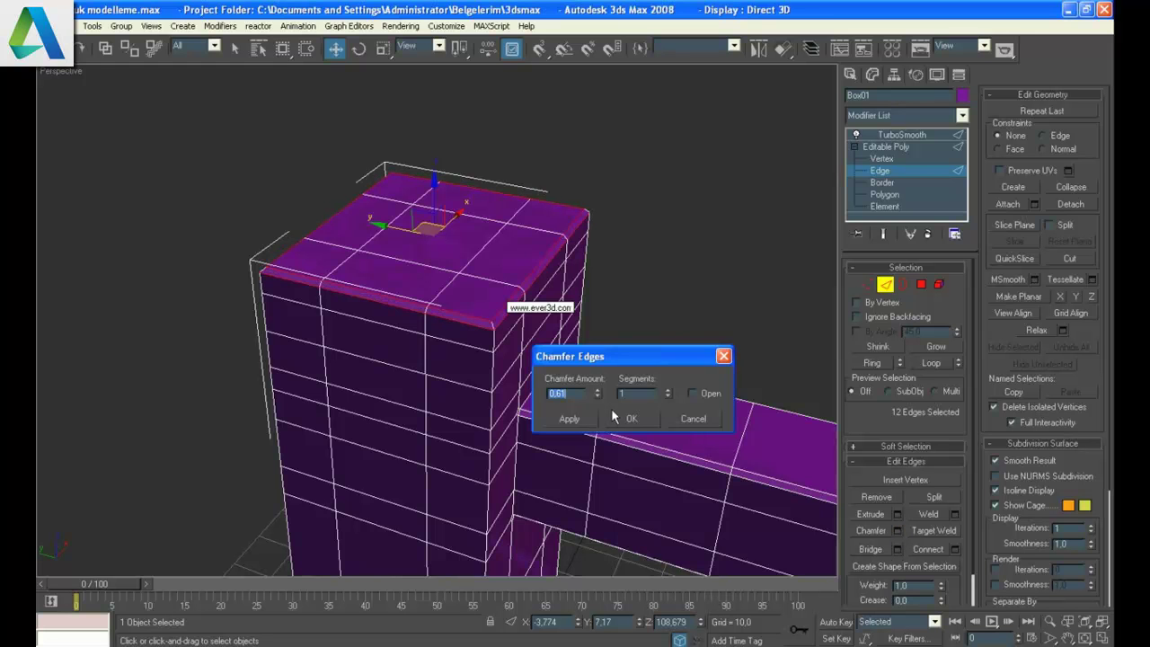
pyautogui.click(632, 418)
pyautogui.click(683, 292)
pyautogui.moveTo(683, 292)
pyautogui.keyDown('alt'); pyautogui.mouseDown(button='middle')
pyautogui.moveTo(662, 331)
pyautogui.moveTo(699, 337)
pyautogui.moveTo(646, 321)
pyautogui.mouseUp(button='middle'); pyautogui.keyUp('alt')
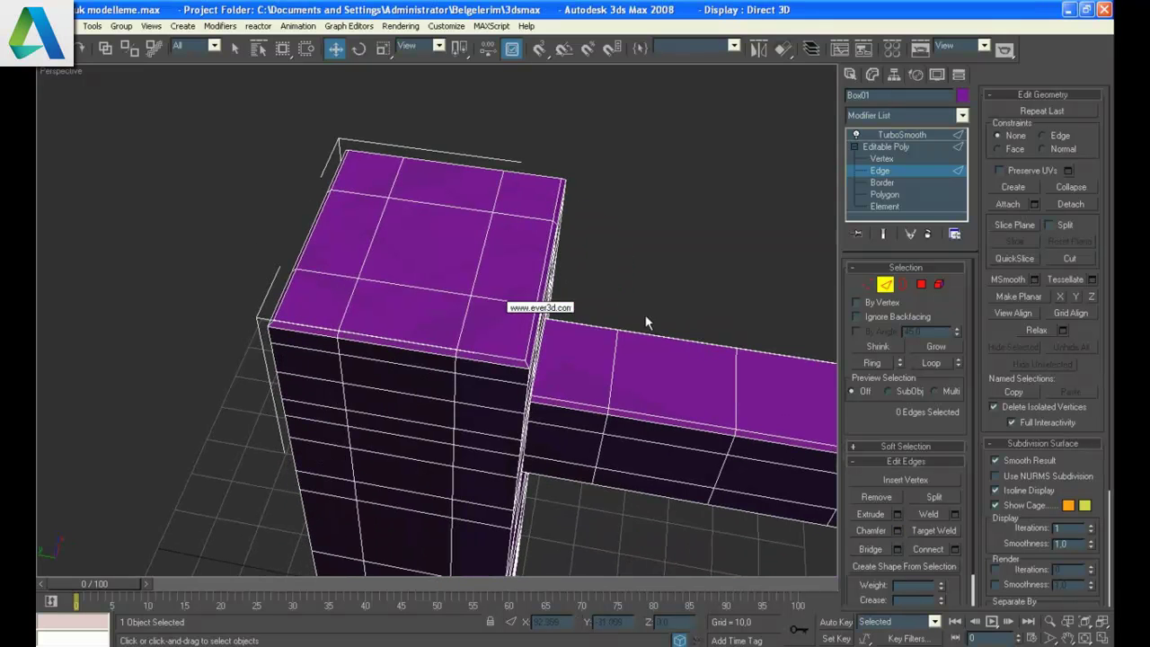
pyautogui.click(920, 284)
pyautogui.click(423, 248)
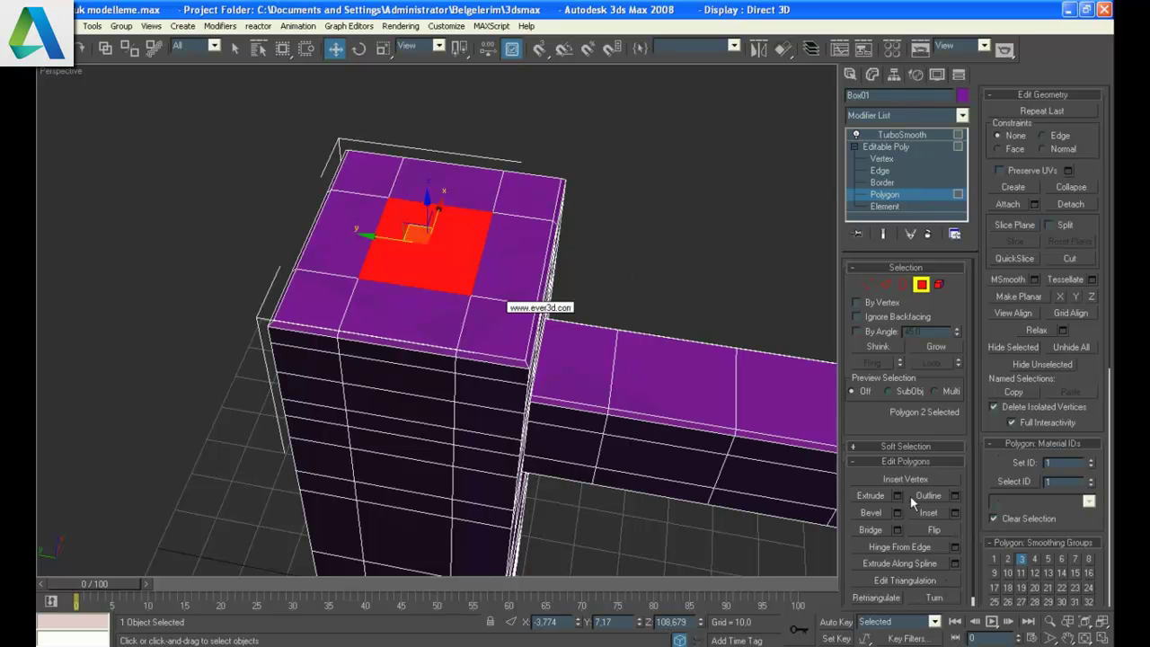
# - Select the border edges of the column top's centre square
pyautogui.click(884, 285)
pyautogui.click(368, 235)
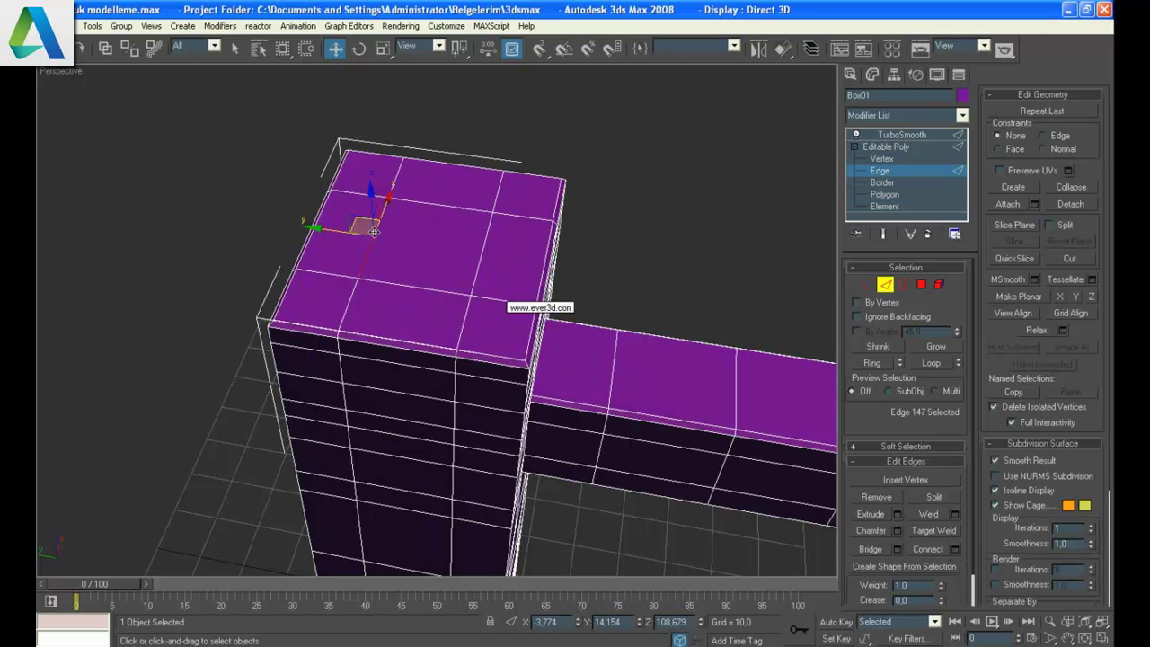
pyautogui.keyDown('ctrl'); pyautogui.click(435, 208); pyautogui.keyUp('ctrl')
pyautogui.keyDown('ctrl'); pyautogui.click(487, 246); pyautogui.keyUp('ctrl')
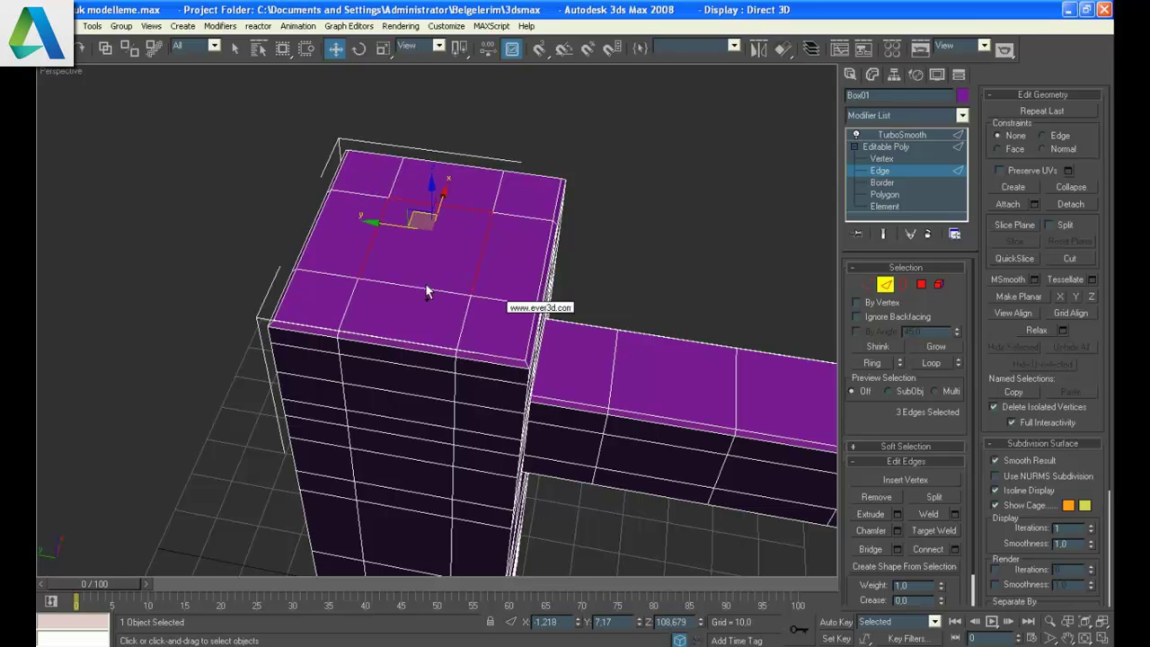
pyautogui.keyDown('ctrl'); pyautogui.click(420, 290); pyautogui.keyUp('ctrl')
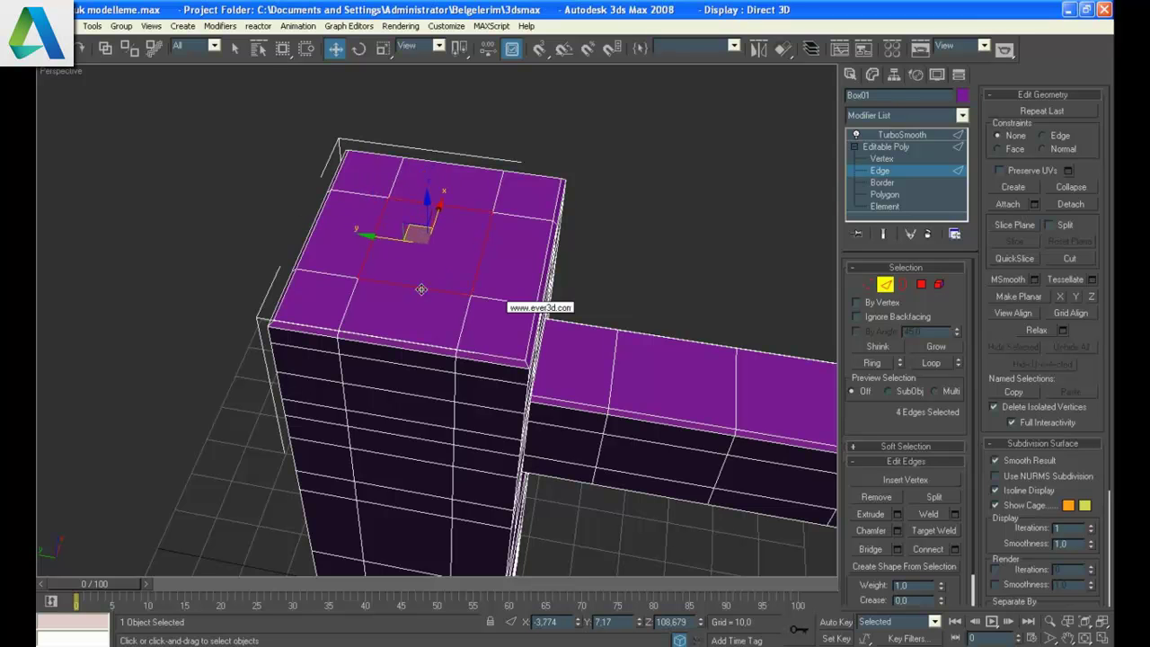
# - Connect those edges with 2 segments and select the resulting octagonal centre polygon
pyautogui.click(954, 549)
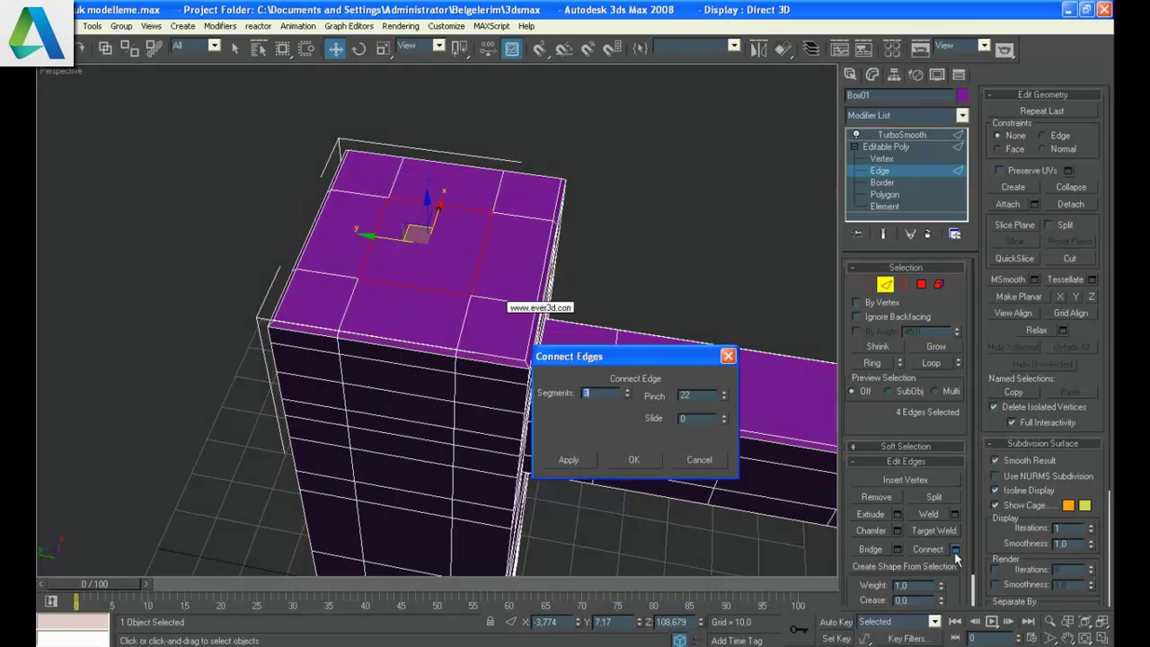
pyautogui.click(628, 396)
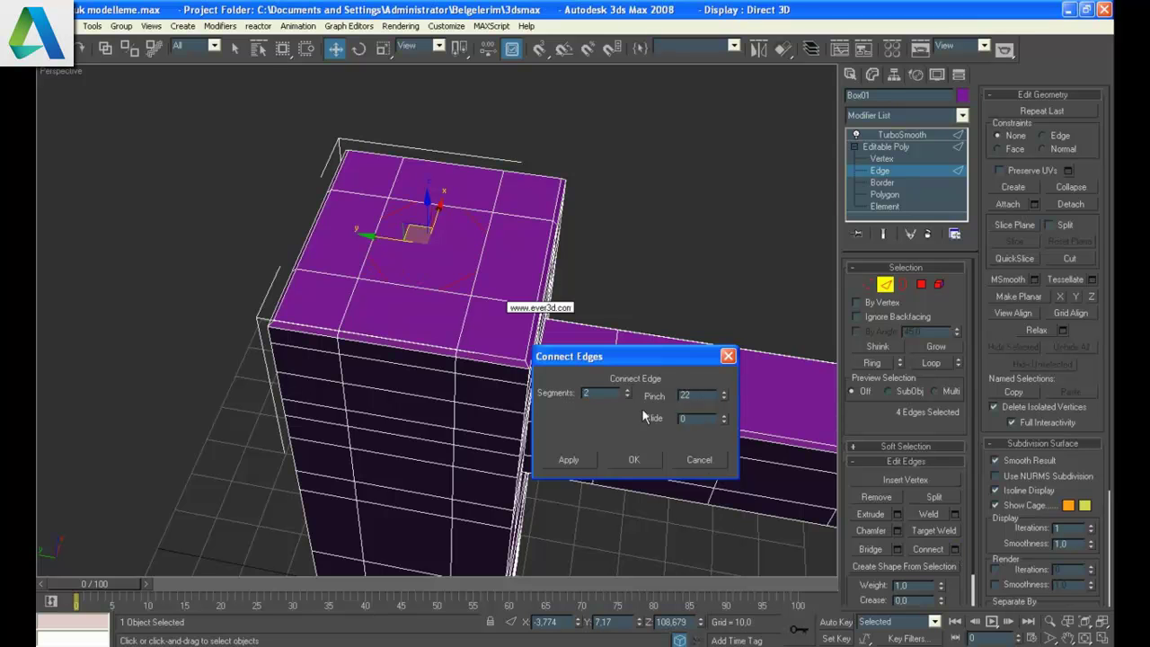
pyautogui.click(651, 462)
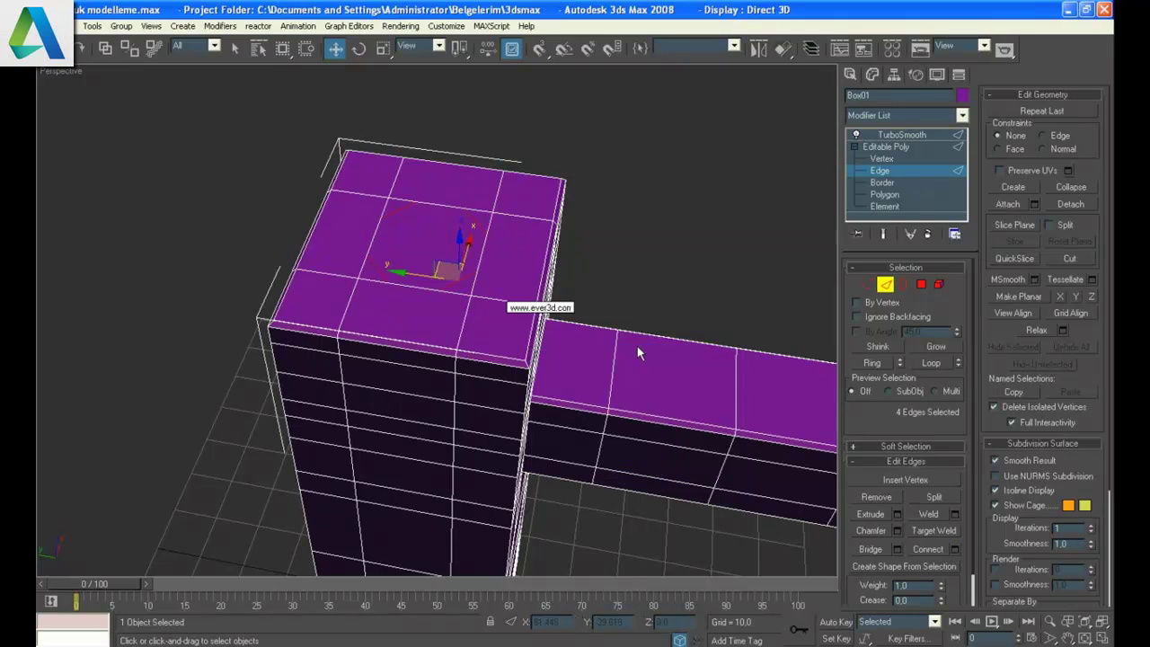
pyautogui.click(921, 284)
pyautogui.click(440, 247)
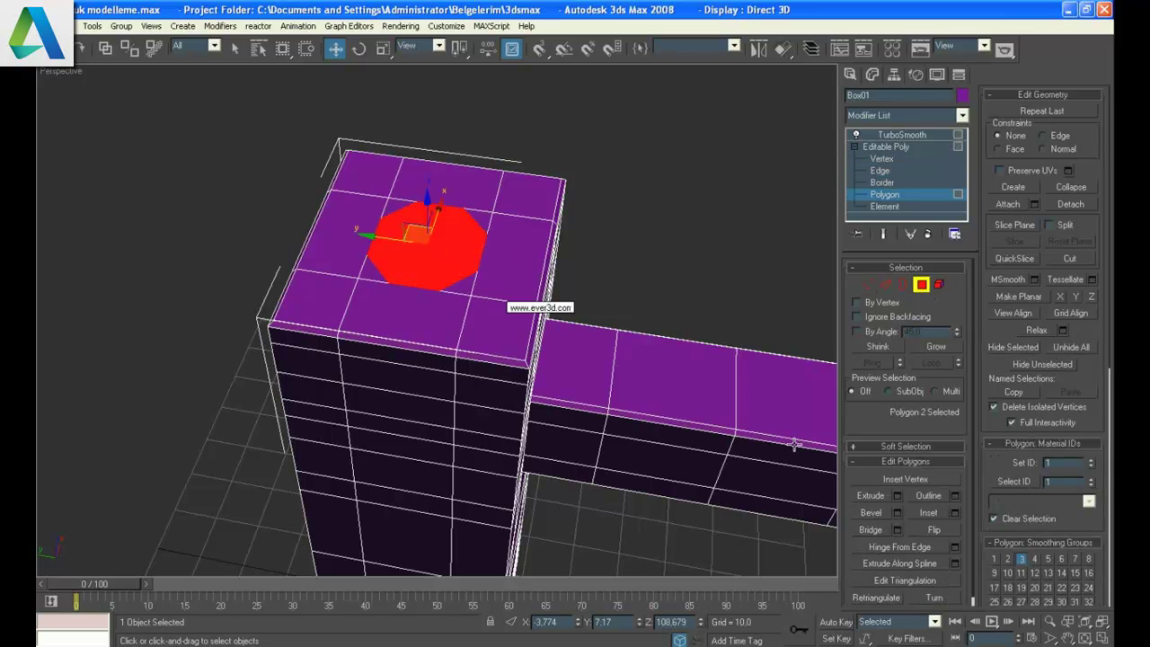
# - Extrude the octagonal top polygon to a height of about 60.5 to form the pipe
pyautogui.click(897, 495)
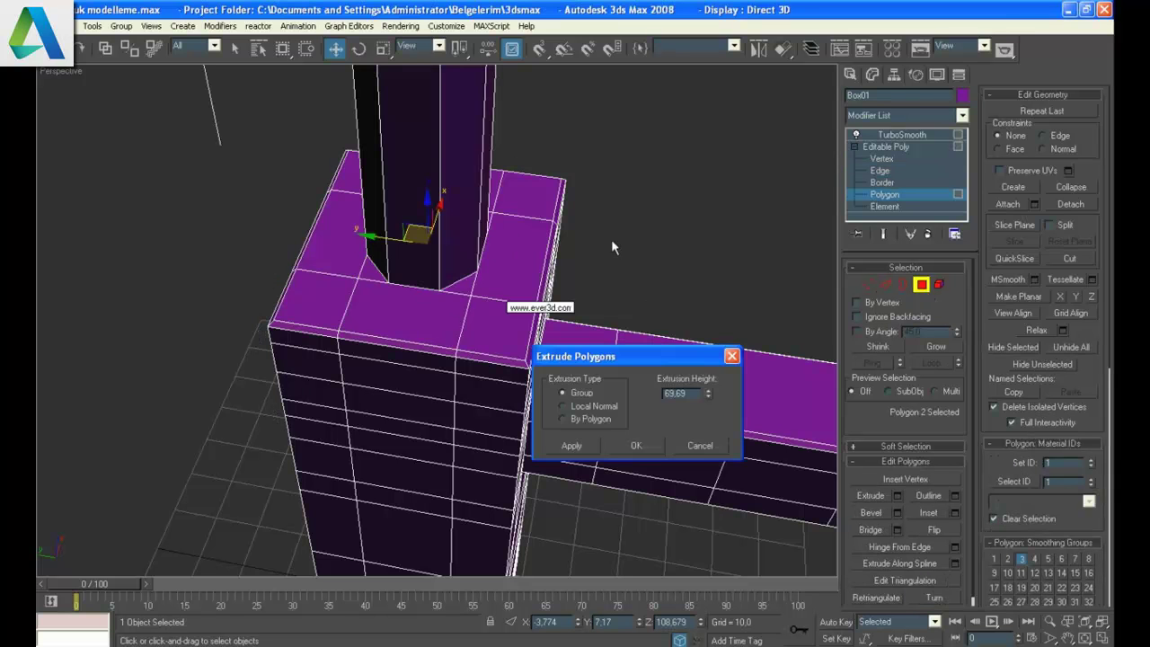
pyautogui.moveTo(639, 296); pyautogui.dragTo(592, 263, button='middle')
pyautogui.scroll(-2, 593, 264)
pyautogui.scroll(-3, 565, 315)
pyautogui.moveTo(508, 325)
pyautogui.keyDown('alt'); pyautogui.mouseDown(button='middle')
pyautogui.moveTo(473, 262)
pyautogui.moveTo(343, 264)
pyautogui.moveTo(392, 238)
pyautogui.moveTo(383, 286)
pyautogui.mouseUp(button='middle'); pyautogui.keyUp('alt')
pyautogui.scroll(-3, 384, 286)
pyautogui.scroll(1, 389, 283)
pyautogui.scroll(1, 389, 283)
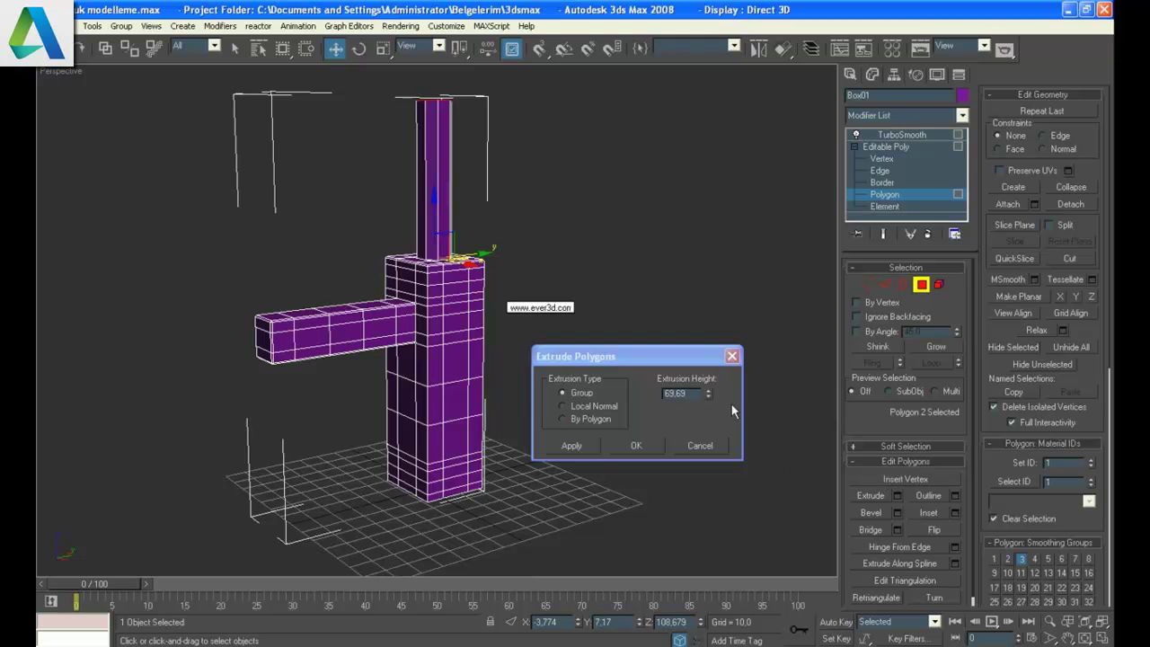
pyautogui.moveTo(711, 399); pyautogui.dragTo(708, 394)
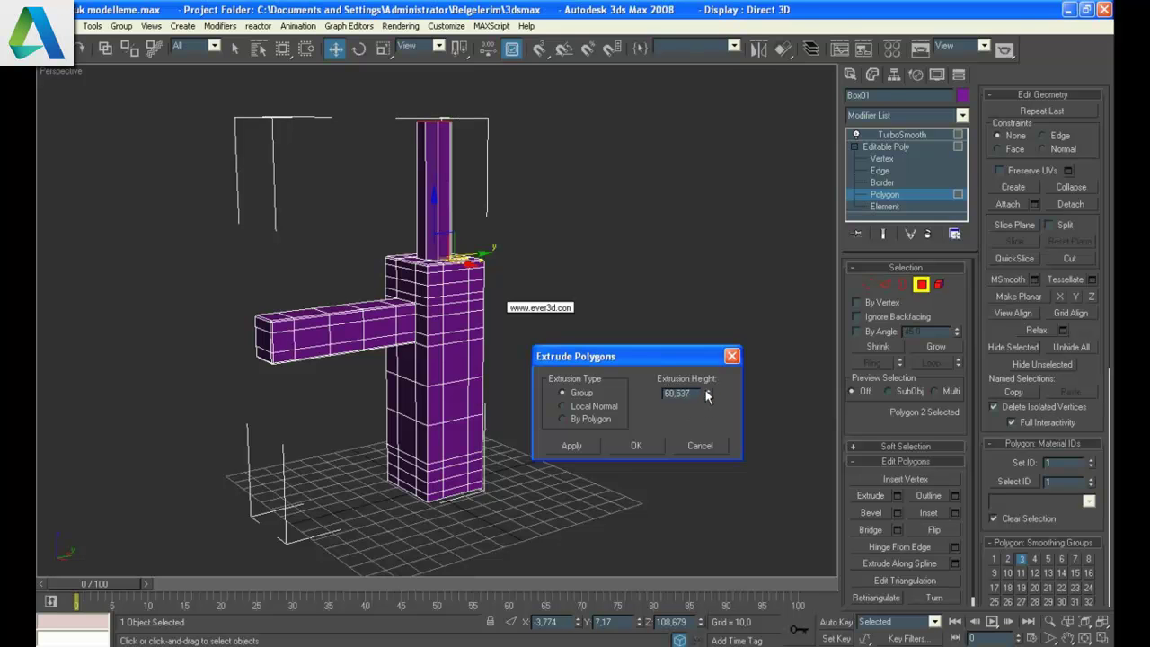
pyautogui.click(624, 445)
pyautogui.click(671, 252)
pyautogui.scroll(3, 566, 315)
pyautogui.moveTo(565, 356); pyautogui.dragTo(576, 333, button='middle')
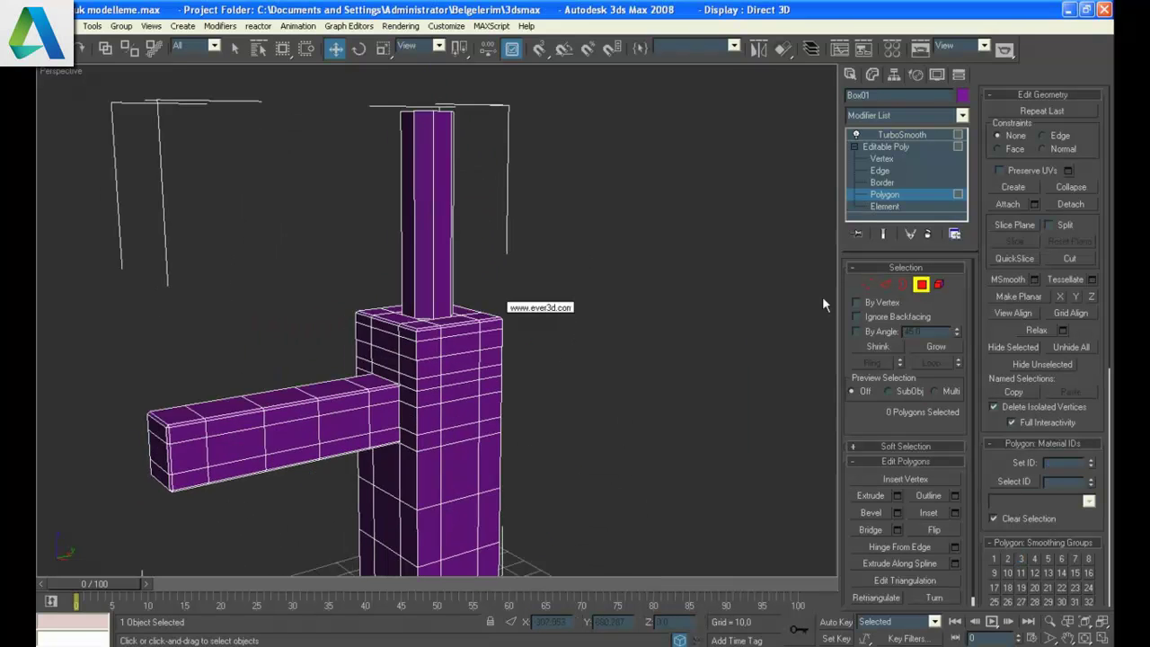
# - Ring-select the pipe's vertical edges and connect them with 4 segments
pyautogui.click(885, 283)
pyautogui.click(871, 362)
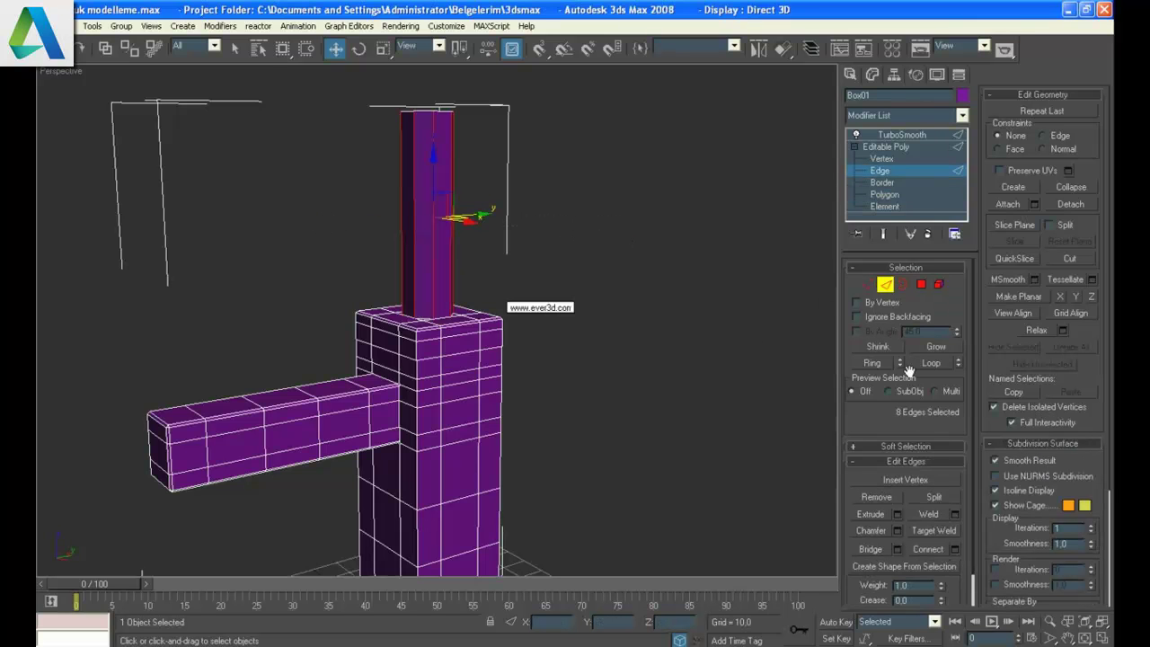
pyautogui.click(956, 549)
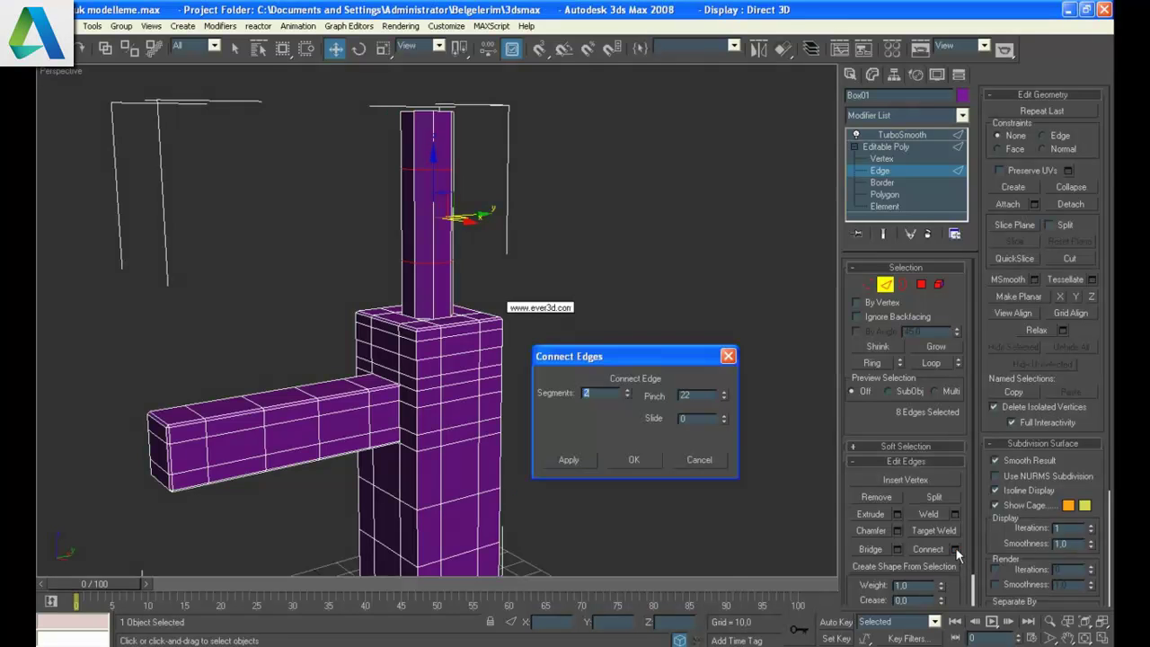
pyautogui.click(627, 393)
pyautogui.click(627, 393)
pyautogui.click(646, 463)
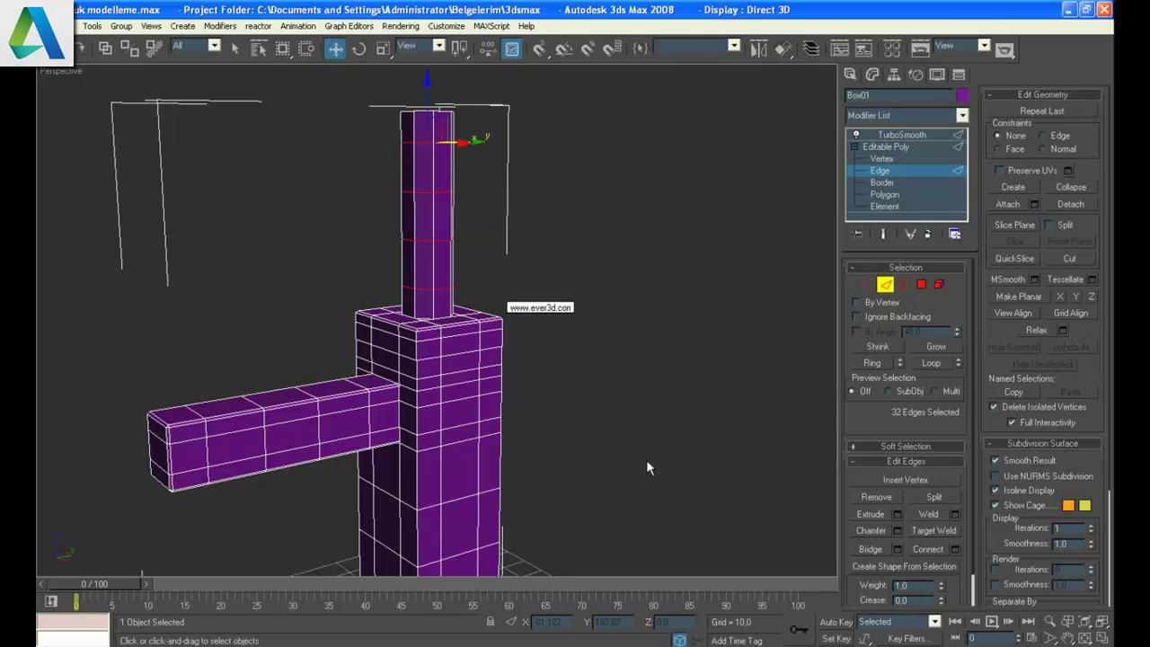
pyautogui.moveTo(613, 236)
pyautogui.keyDown('alt'); pyautogui.mouseDown(button='middle')
pyautogui.moveTo(601, 272)
pyautogui.moveTo(613, 384)
pyautogui.mouseUp(button='middle'); pyautogui.keyUp('alt')
# - Select all eight rim edges of the pipe's octagonal top cap
pyautogui.scroll(3, 622, 381)
pyautogui.click(452, 398)
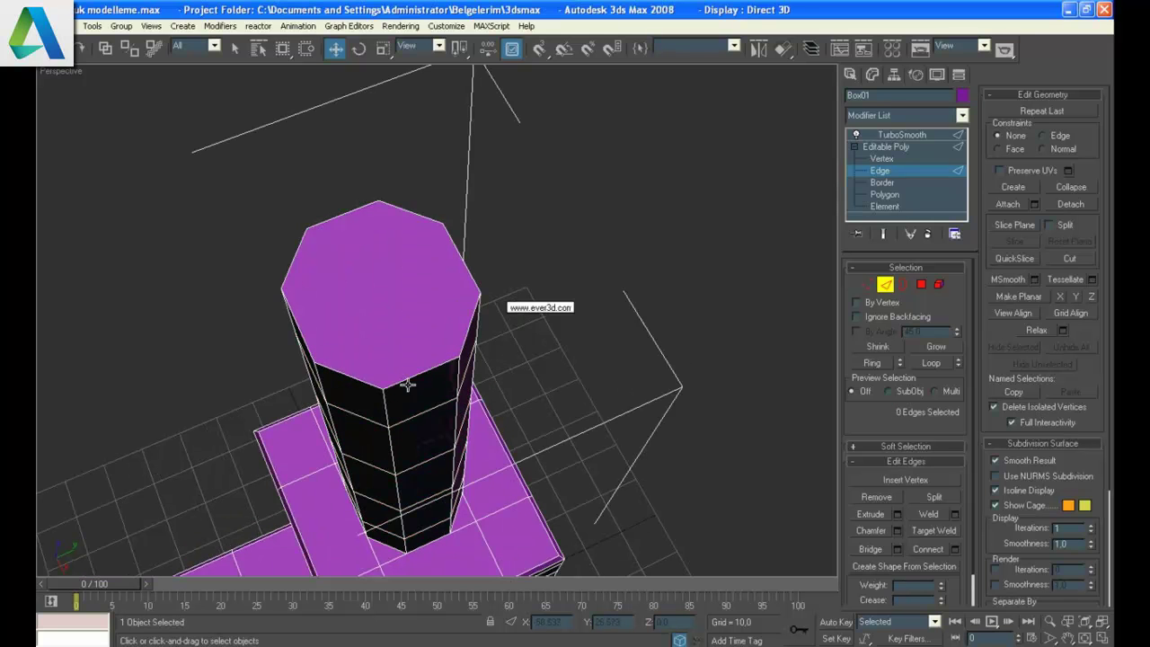
pyautogui.click(365, 380)
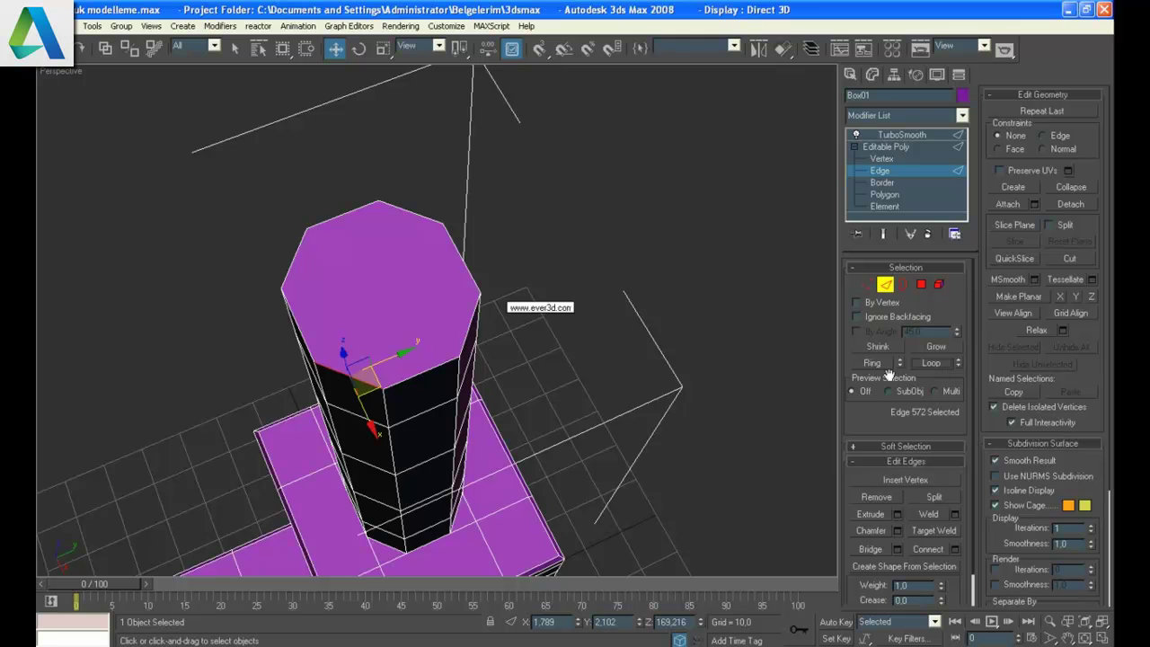
pyautogui.click(876, 363)
pyautogui.click(611, 354)
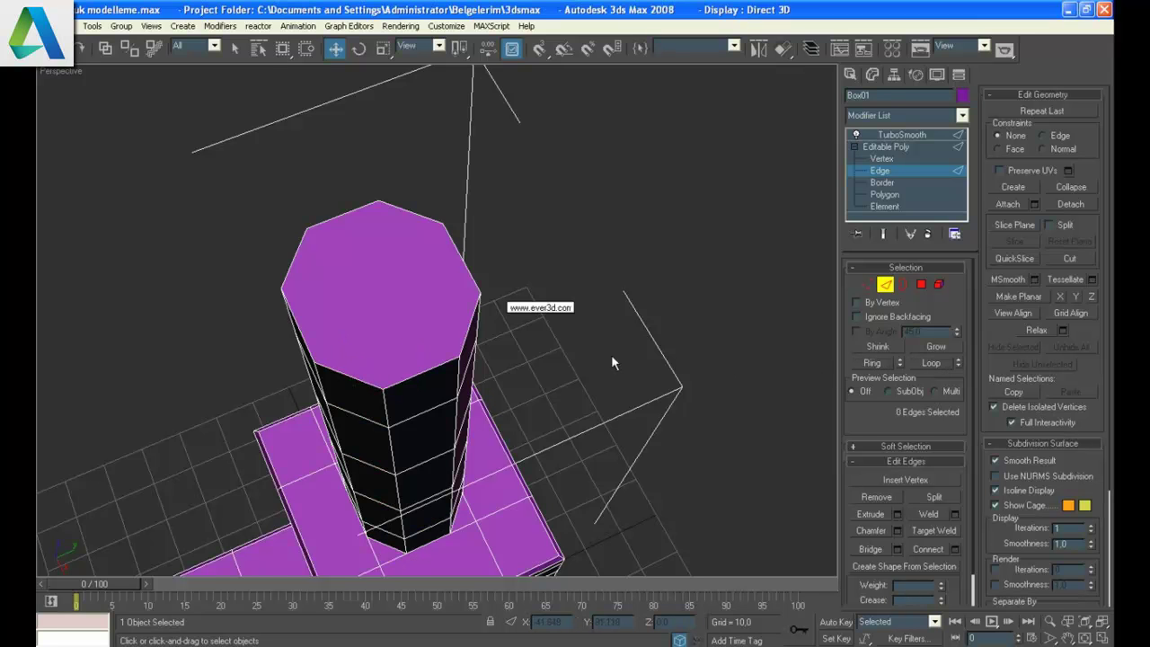
pyautogui.click(359, 379)
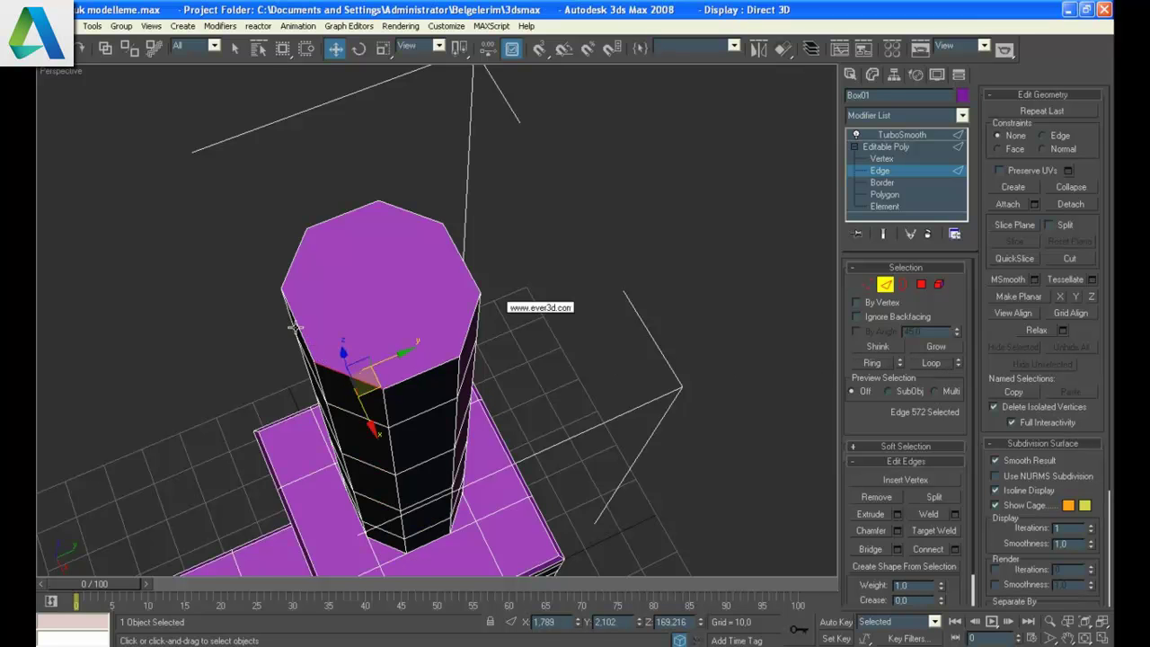
pyautogui.click(264, 278)
pyautogui.click(289, 275)
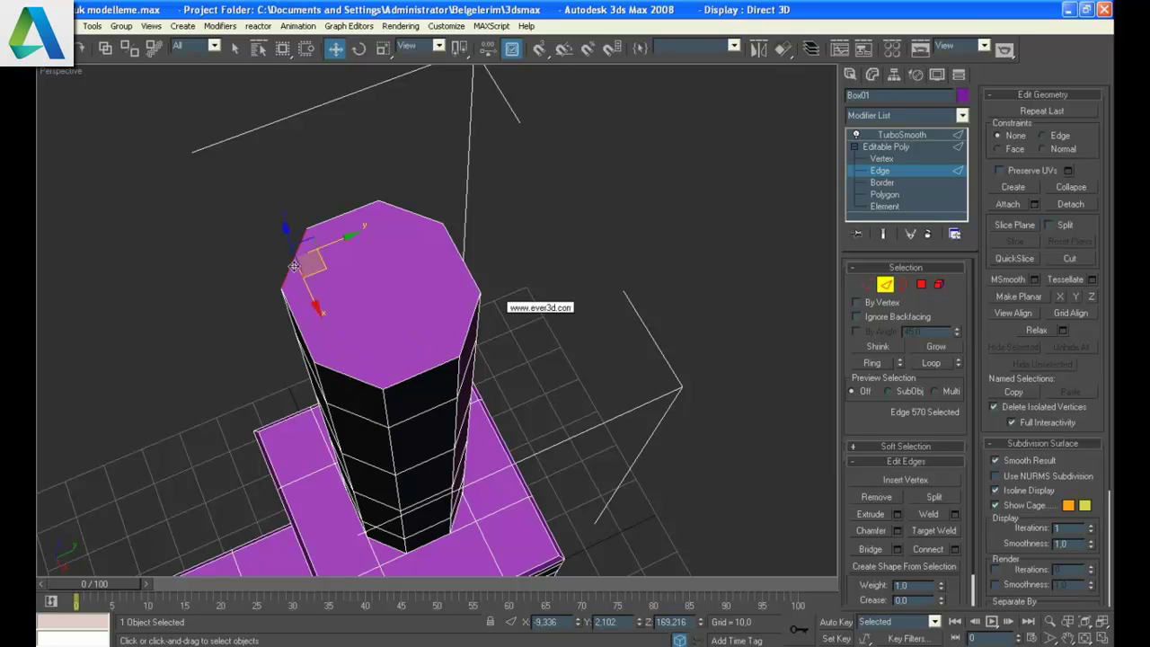
pyautogui.keyDown('ctrl'); pyautogui.click(346, 210); pyautogui.keyUp('ctrl')
pyautogui.keyDown('ctrl'); pyautogui.click(409, 209); pyautogui.keyUp('ctrl')
pyautogui.keyDown('ctrl'); pyautogui.click(451, 236); pyautogui.keyUp('ctrl')
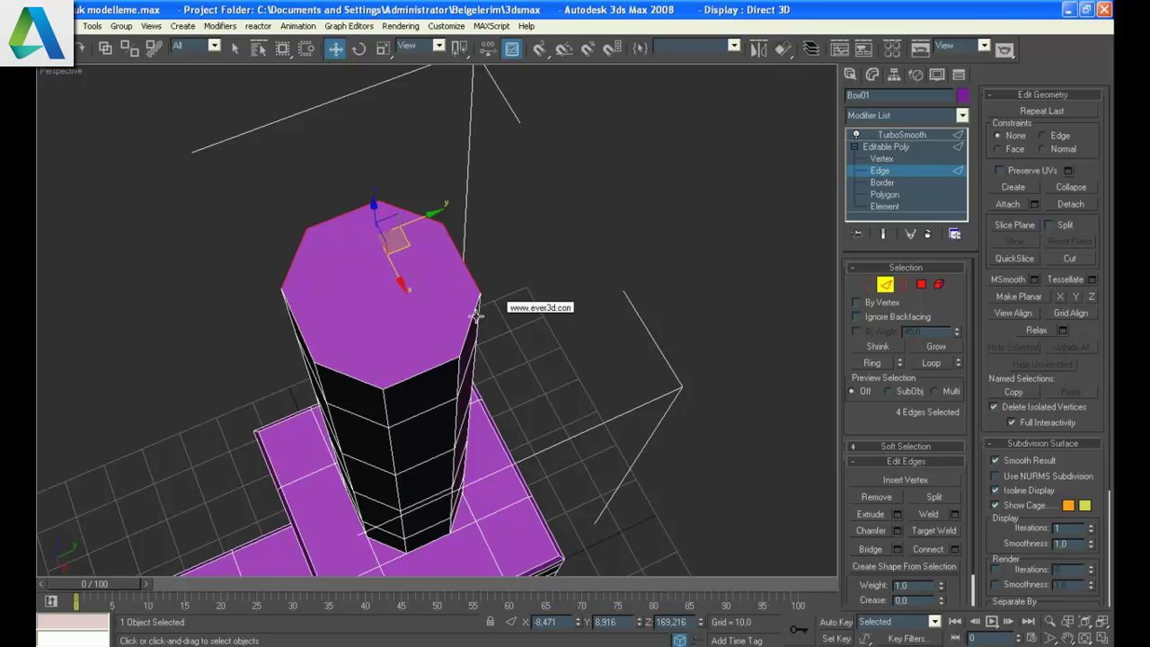
pyautogui.keyDown('ctrl'); pyautogui.click(476, 316); pyautogui.keyUp('ctrl')
pyautogui.keyDown('ctrl'); pyautogui.click(409, 378); pyautogui.keyUp('ctrl')
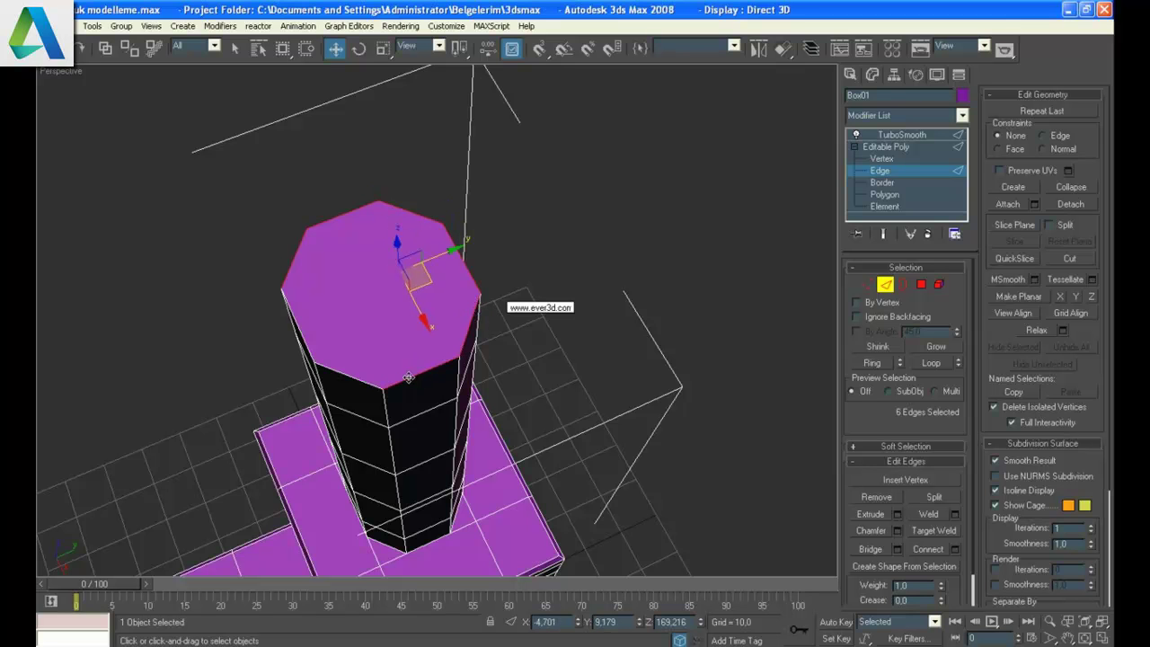
pyautogui.keyDown('ctrl'); pyautogui.click(352, 377); pyautogui.keyUp('ctrl')
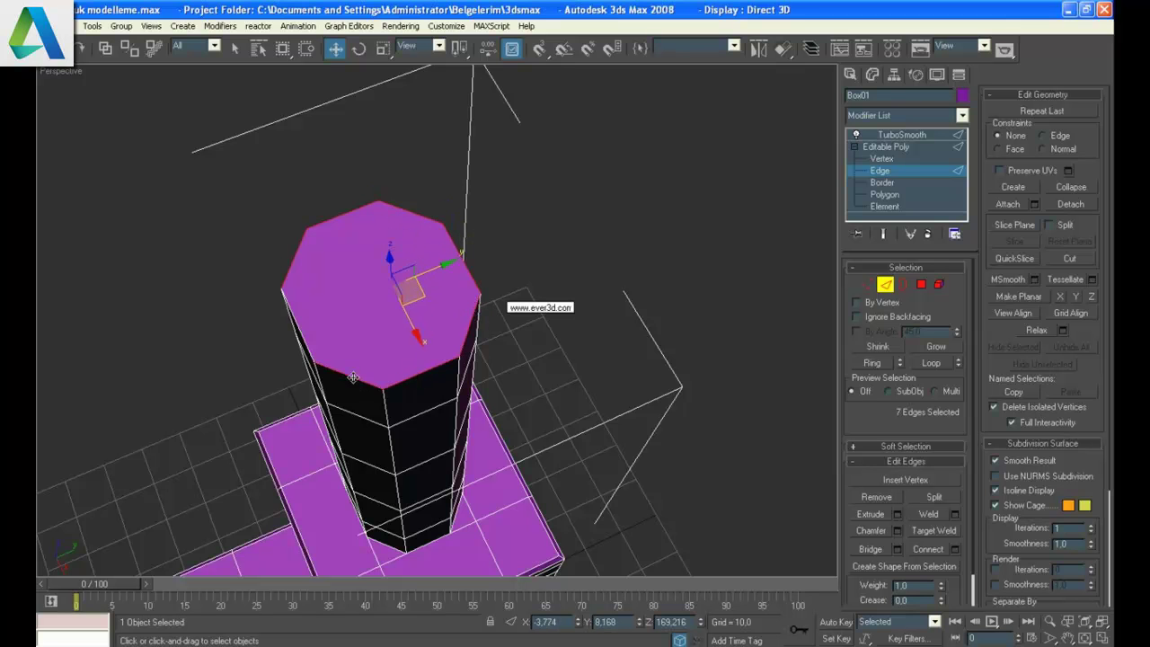
pyautogui.keyDown('ctrl'); pyautogui.click(303, 339); pyautogui.keyUp('ctrl')
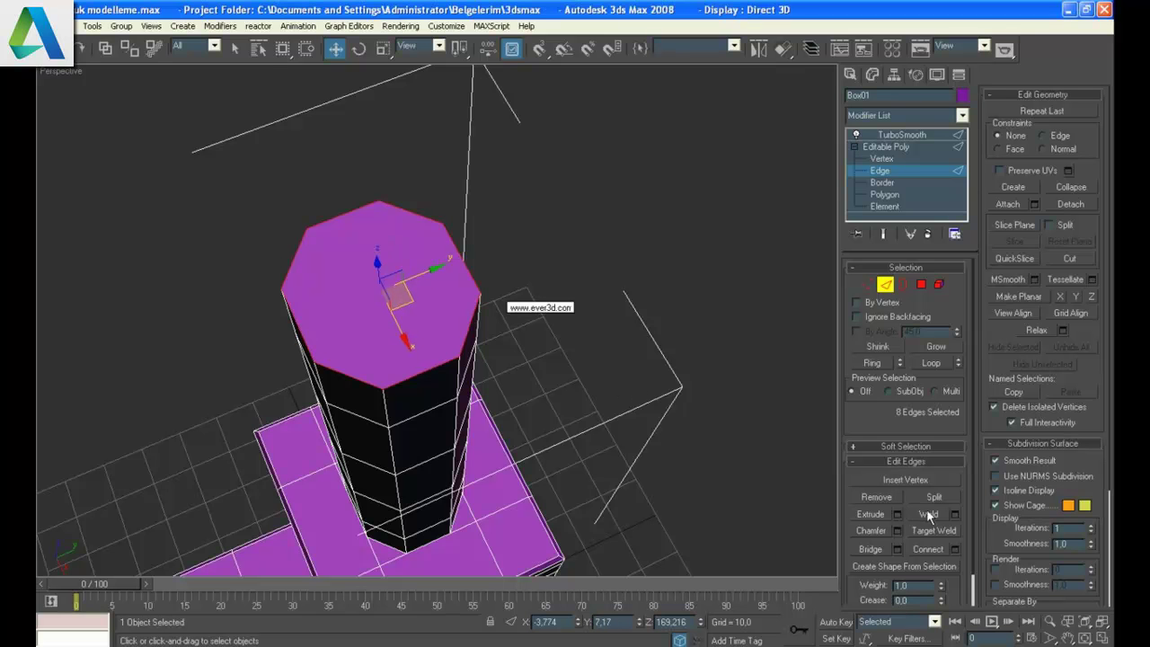
# - Set Connect Edges on the cap rim edges to 1 segment with pinch 0
pyautogui.click(954, 549)
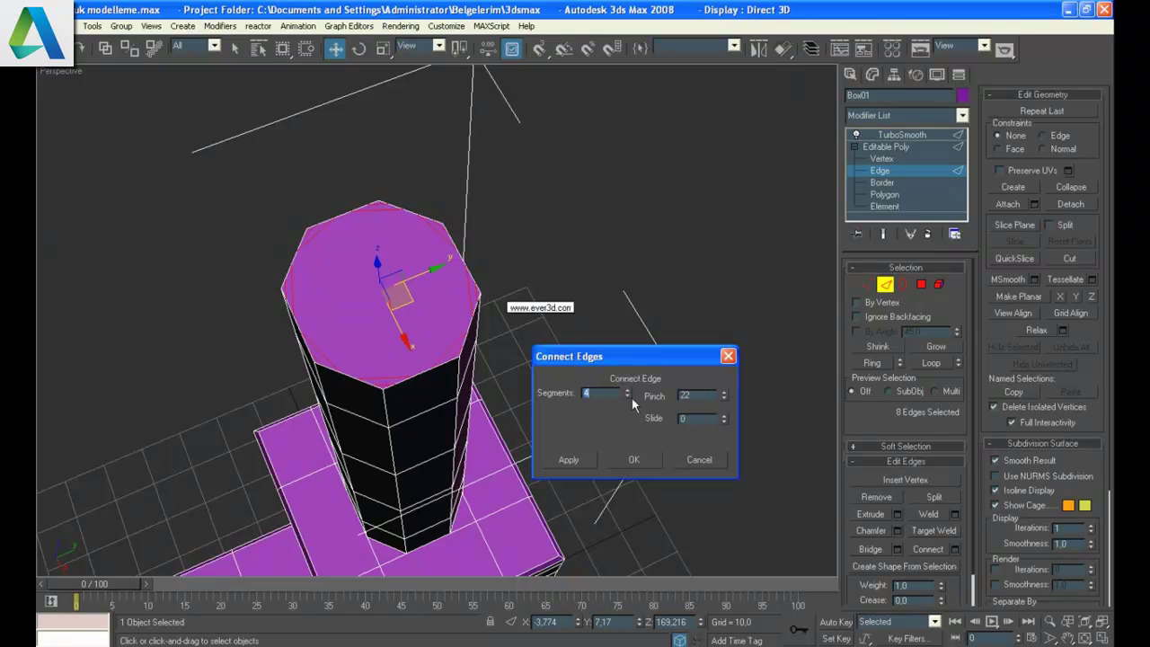
pyautogui.moveTo(725, 398); pyautogui.dragTo(720, 501)
pyautogui.moveTo(745, 461); pyautogui.dragTo(750, 442)
pyautogui.moveTo(627, 396)
pyautogui.mouseDown()
pyautogui.moveTo(660, 293)
pyautogui.moveTo(643, 409)
pyautogui.mouseUp()
# - Commit the cap edge connection and exit Edge sub-object mode
pyautogui.click(652, 461)
pyautogui.click(711, 344)
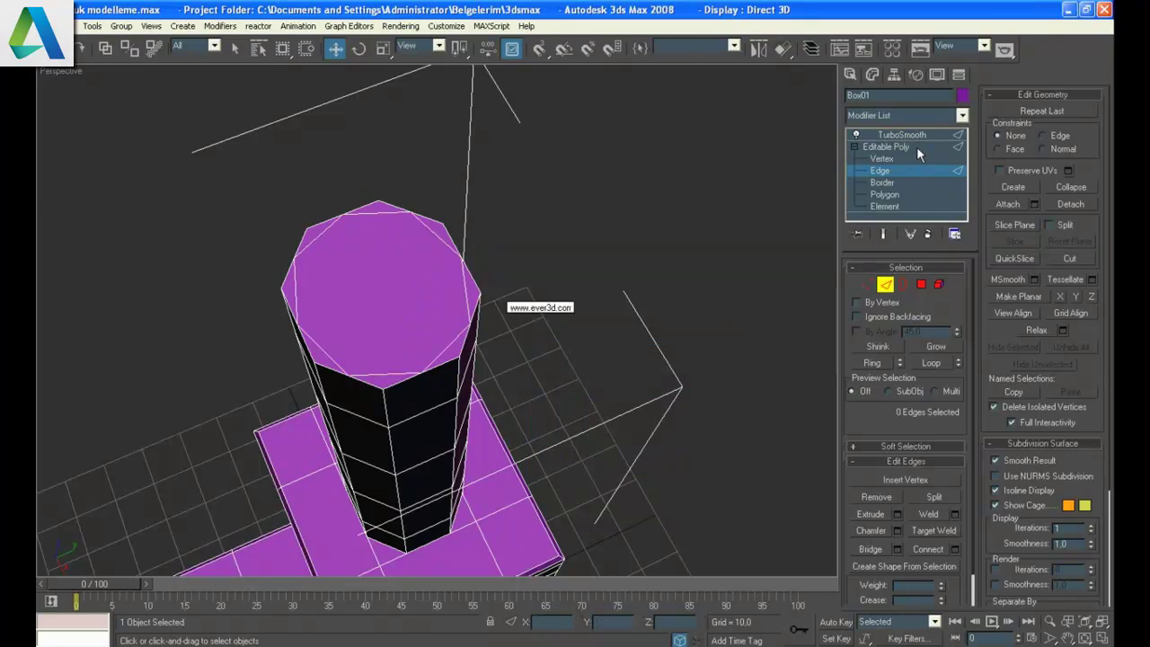
pyautogui.click(885, 285)
# - Inspect the TurboSmooth result in smooth shading with edged faces, then return to Editable Poly
pyautogui.click(915, 137)
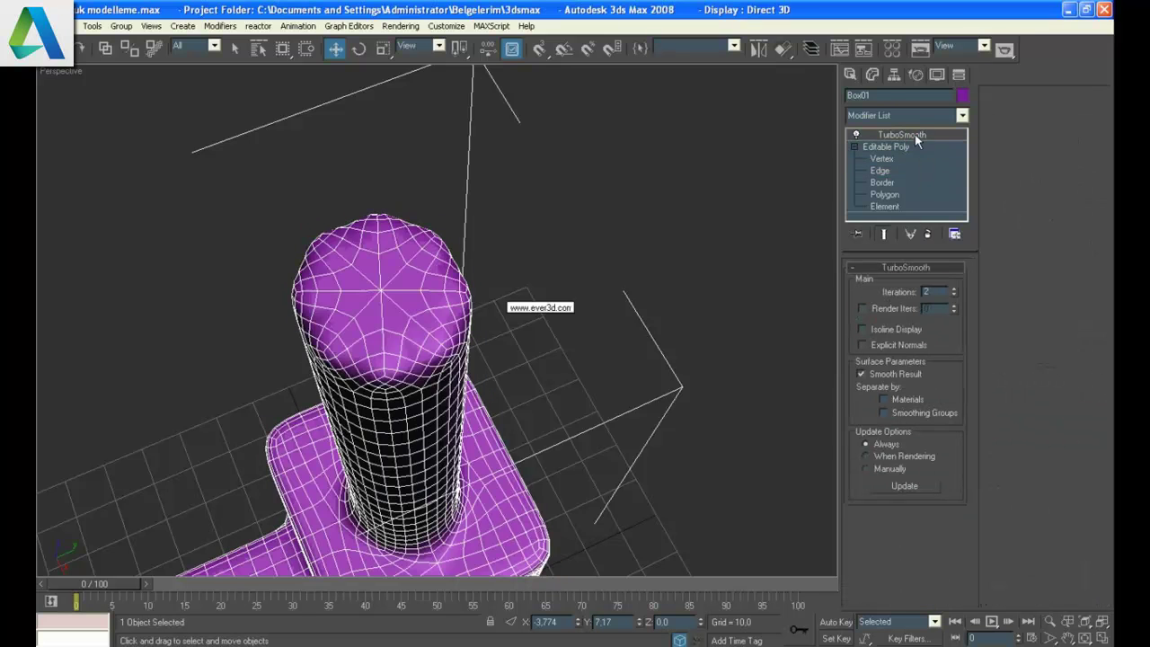
pyautogui.scroll(4, 552, 344)
pyautogui.scroll(1, 597, 297)
pyautogui.scroll(-3, 611, 315)
pyautogui.moveTo(617, 342)
pyautogui.keyDown('alt'); pyautogui.mouseDown(button='middle')
pyautogui.moveTo(398, 305)
pyautogui.moveTo(538, 331)
pyautogui.moveTo(585, 318)
pyautogui.moveTo(581, 306)
pyautogui.mouseUp(button='middle'); pyautogui.keyUp('alt')
pyautogui.scroll(-2, 581, 305)
pyautogui.scroll(-2, 611, 252)
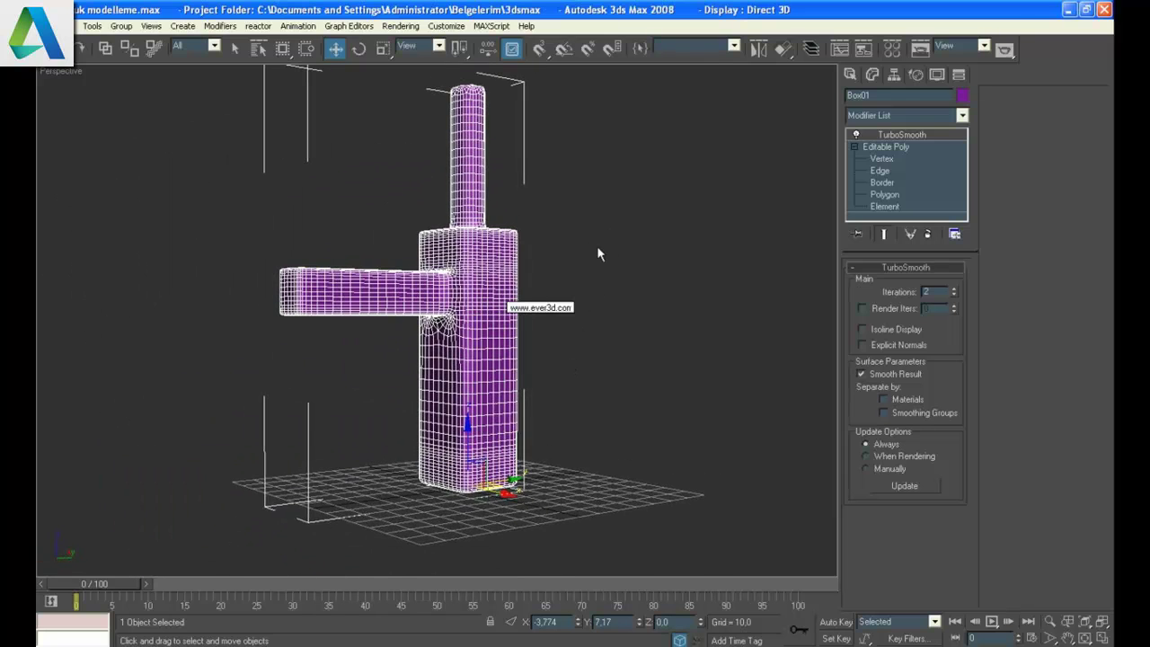
pyautogui.press('F3')
pyautogui.moveTo(622, 299)
pyautogui.keyDown('alt'); pyautogui.mouseDown(button='middle')
pyautogui.moveTo(550, 371)
pyautogui.moveTo(469, 388)
pyautogui.moveTo(695, 319)
pyautogui.moveTo(850, 307)
pyautogui.moveTo(521, 313)
pyautogui.moveTo(598, 315)
pyautogui.moveTo(569, 303)
pyautogui.moveTo(557, 274)
pyautogui.moveTo(514, 309)
pyautogui.mouseUp(button='middle'); pyautogui.keyUp('alt')
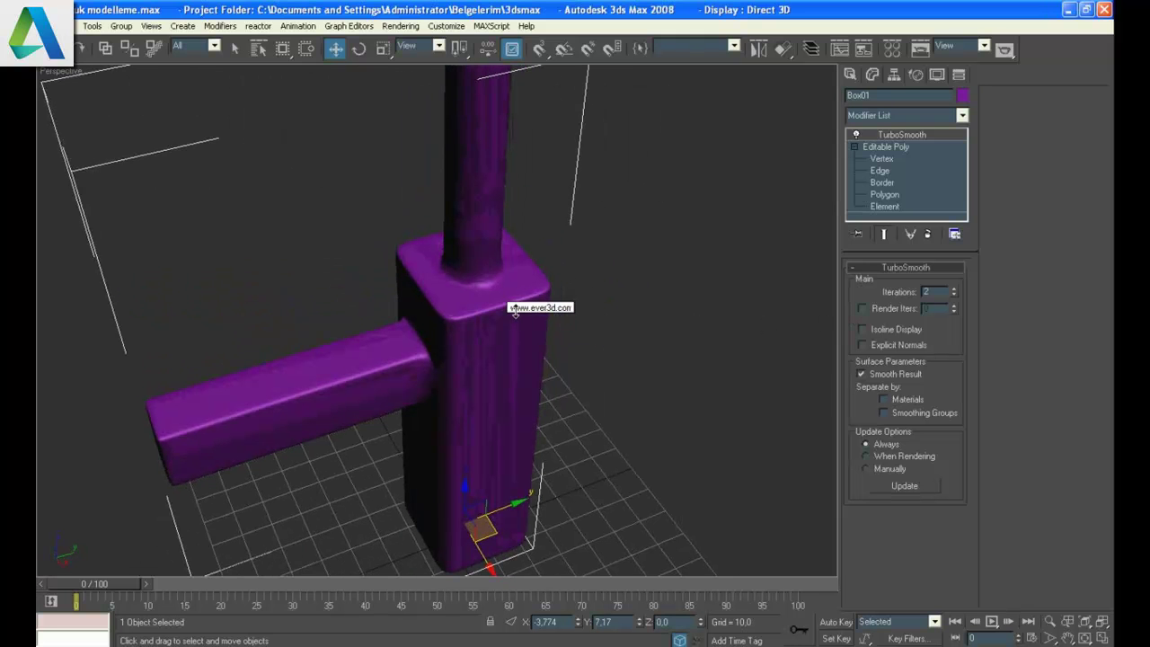
pyautogui.press('F4')
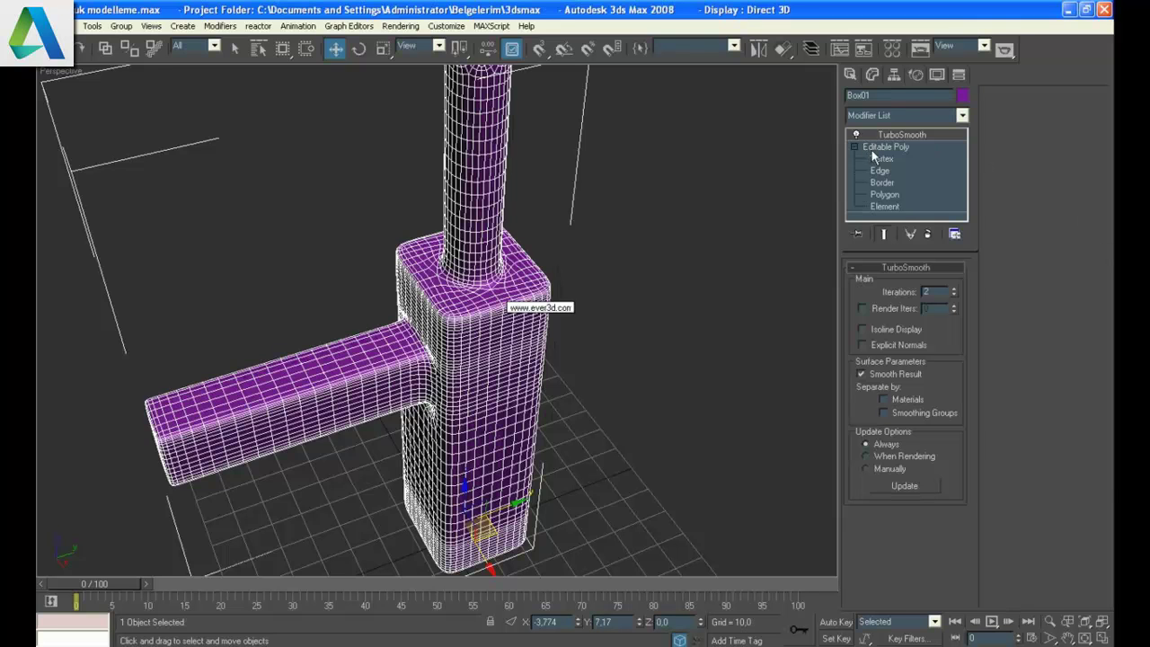
pyautogui.click(869, 148)
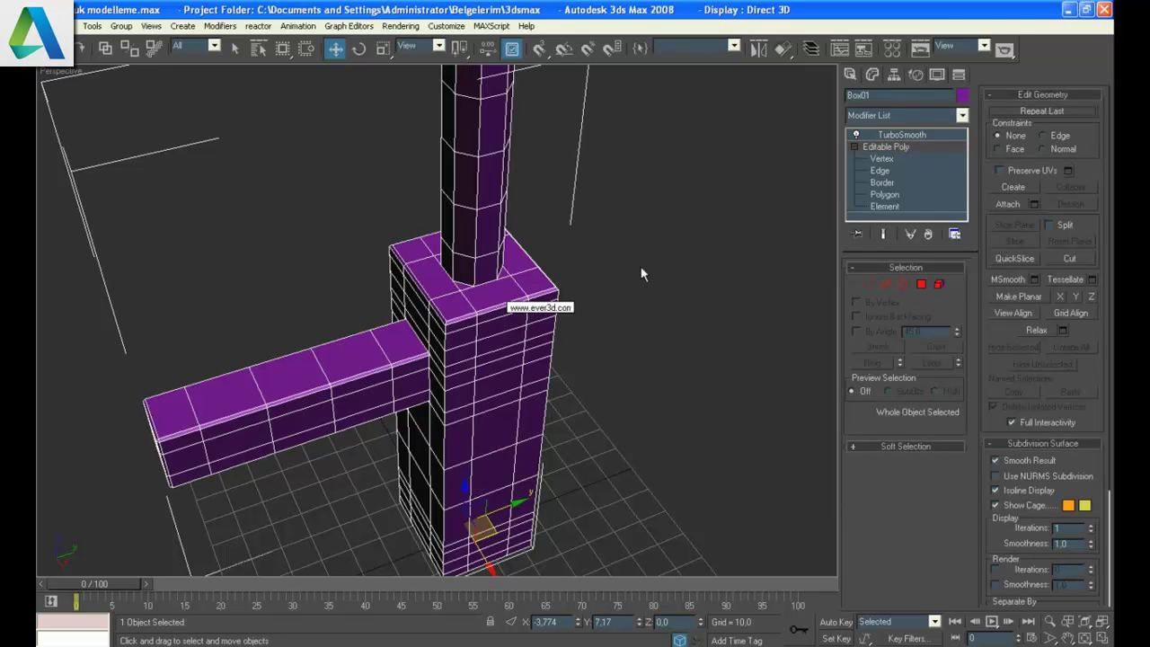